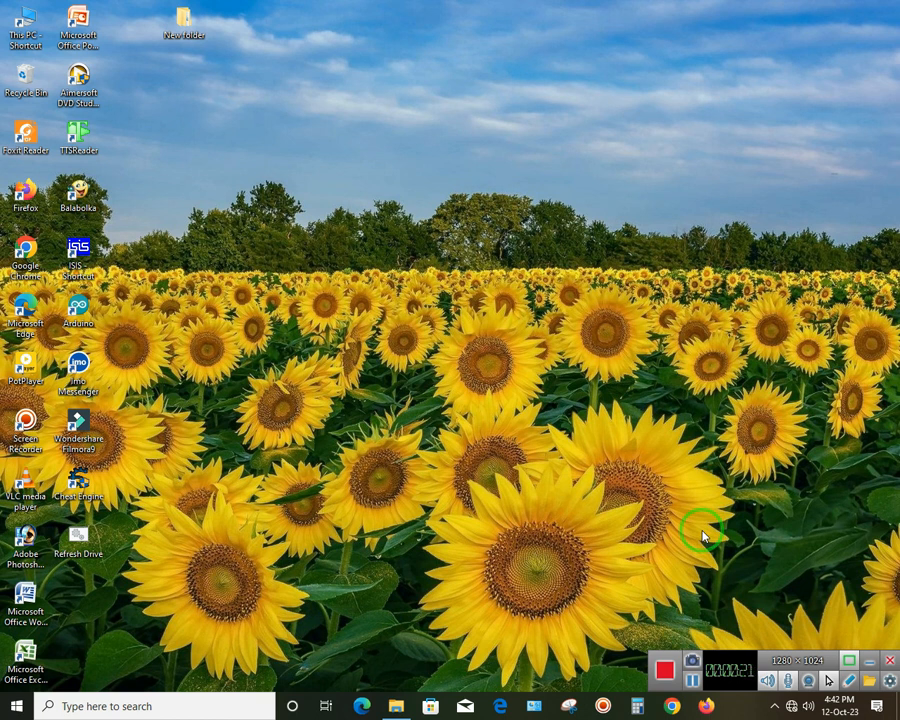
Launch Google Chrome from the taskbar to a blank New Tab page
click(712, 585)
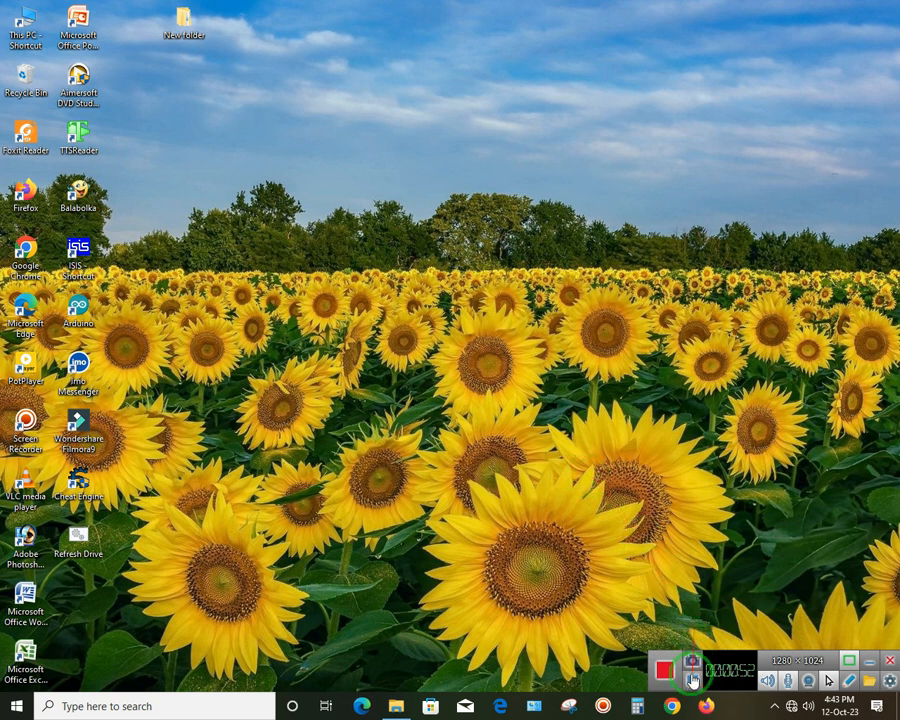
click(672, 707)
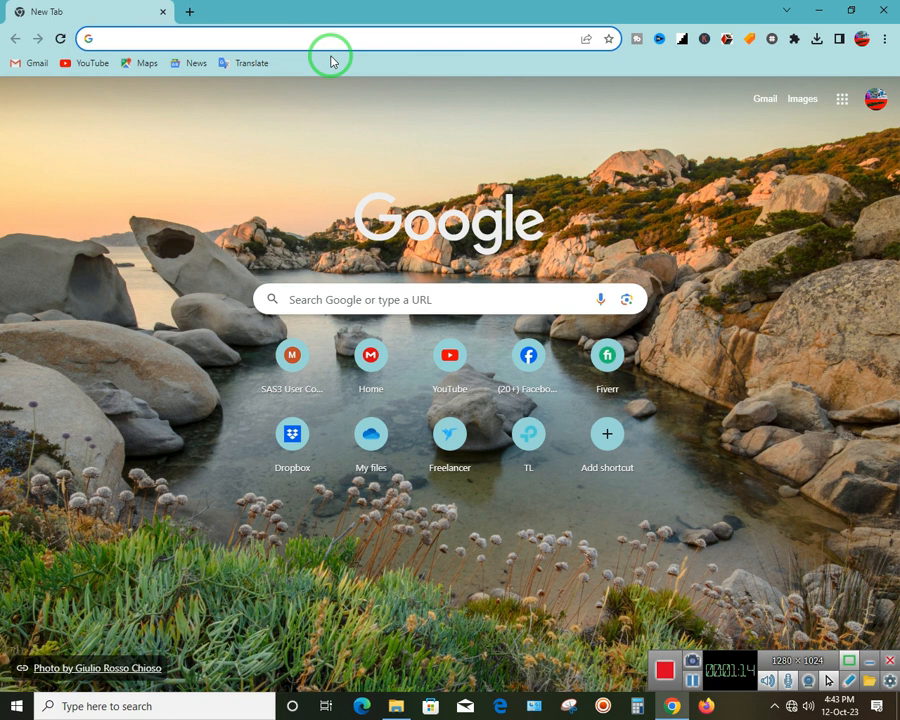
Go to 192.168.1.1 and switch to the Wi-Fi portal's login form
text(19)
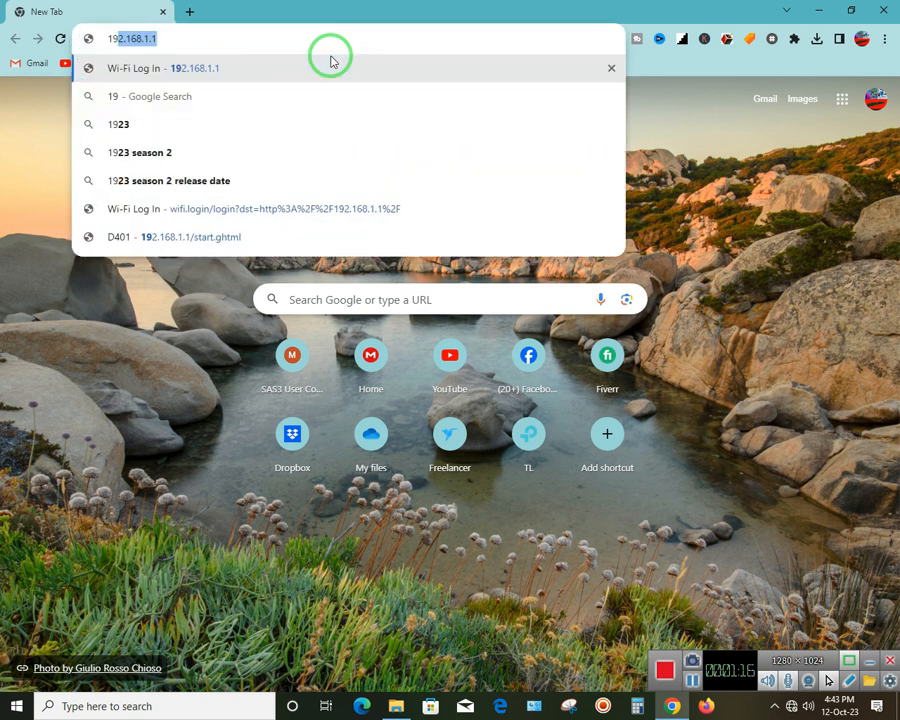
text(2.16)
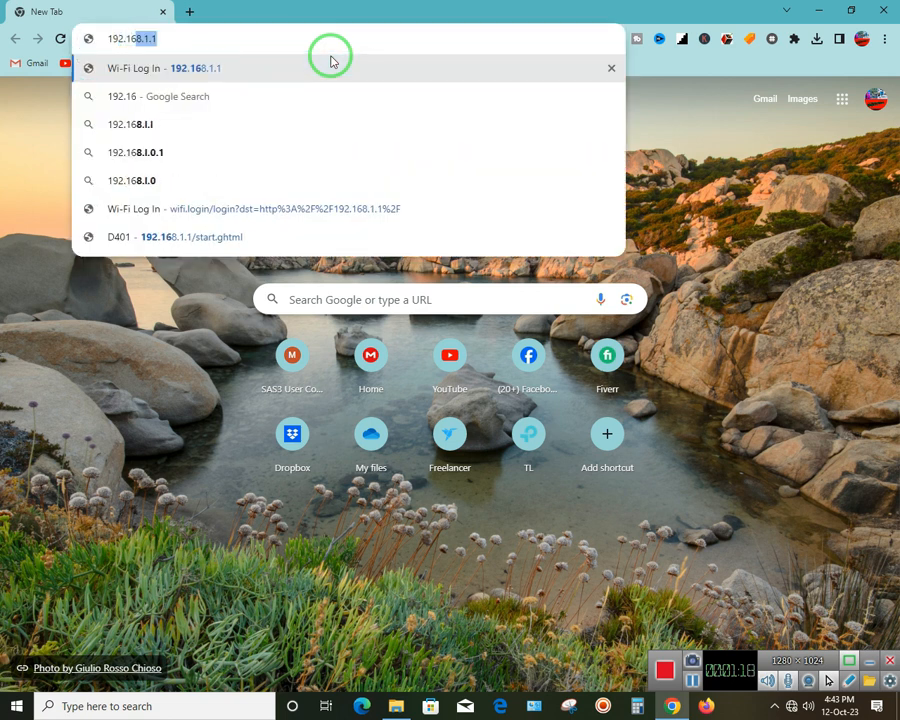
text(8.1.1)
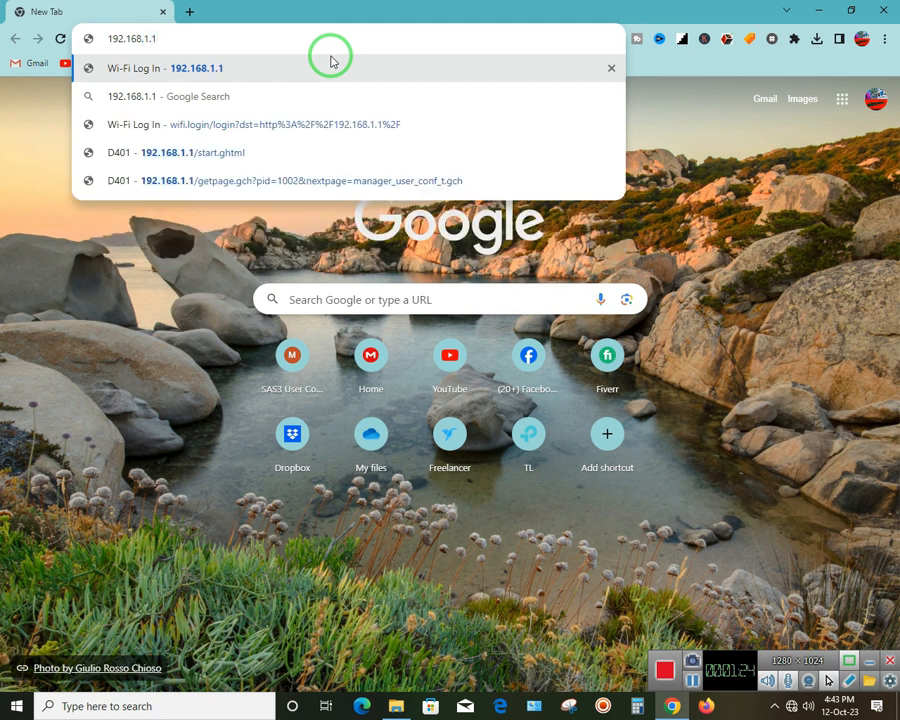
click(332, 64)
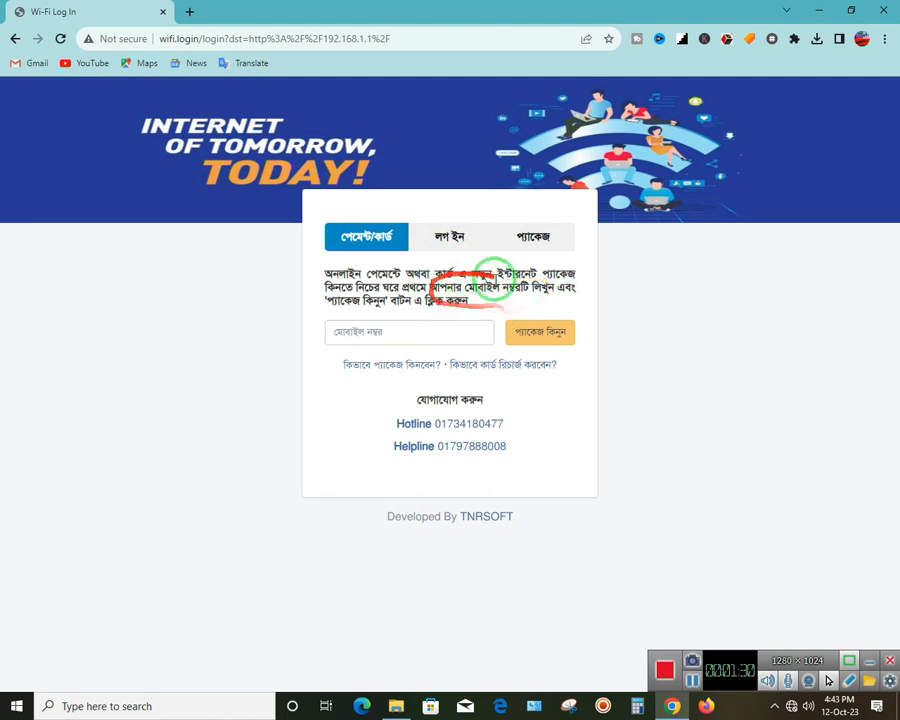
click(455, 237)
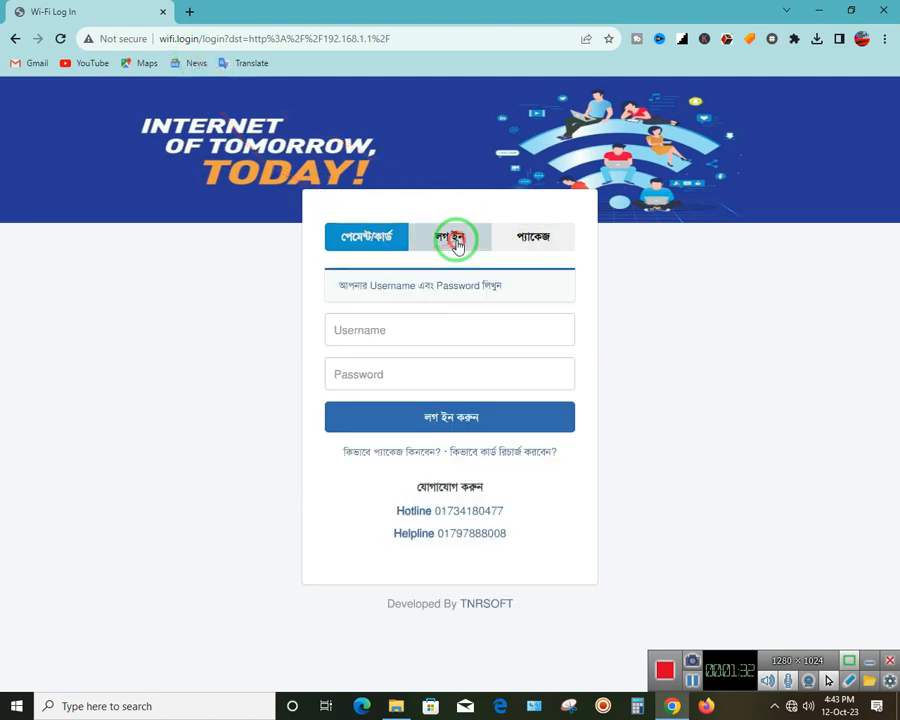
Move focus back and forth between the login form's username and password fields
click(422, 333)
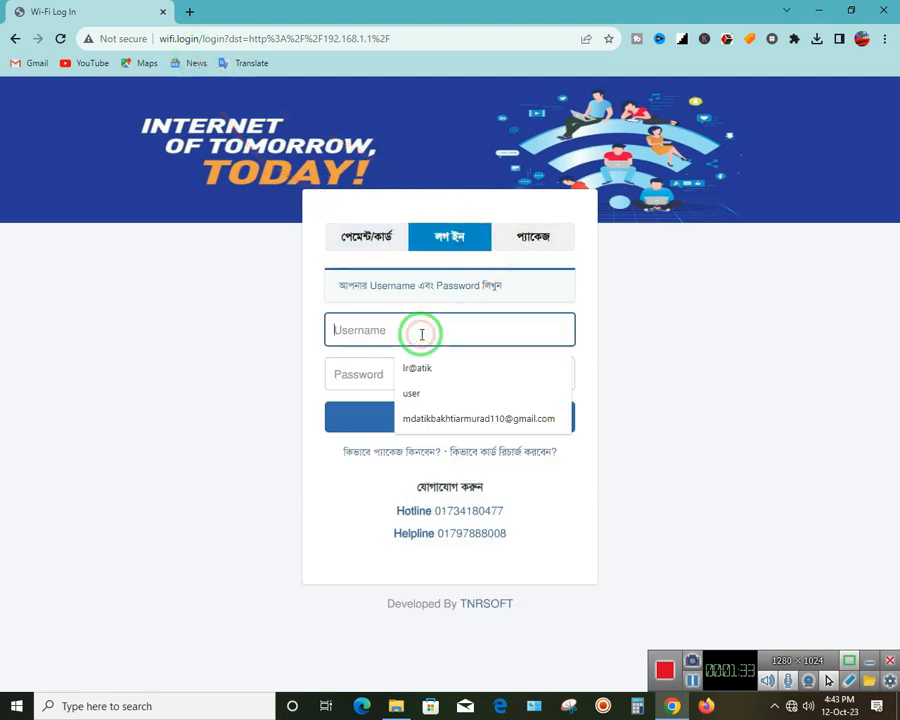
click(384, 372)
click(407, 333)
click(384, 370)
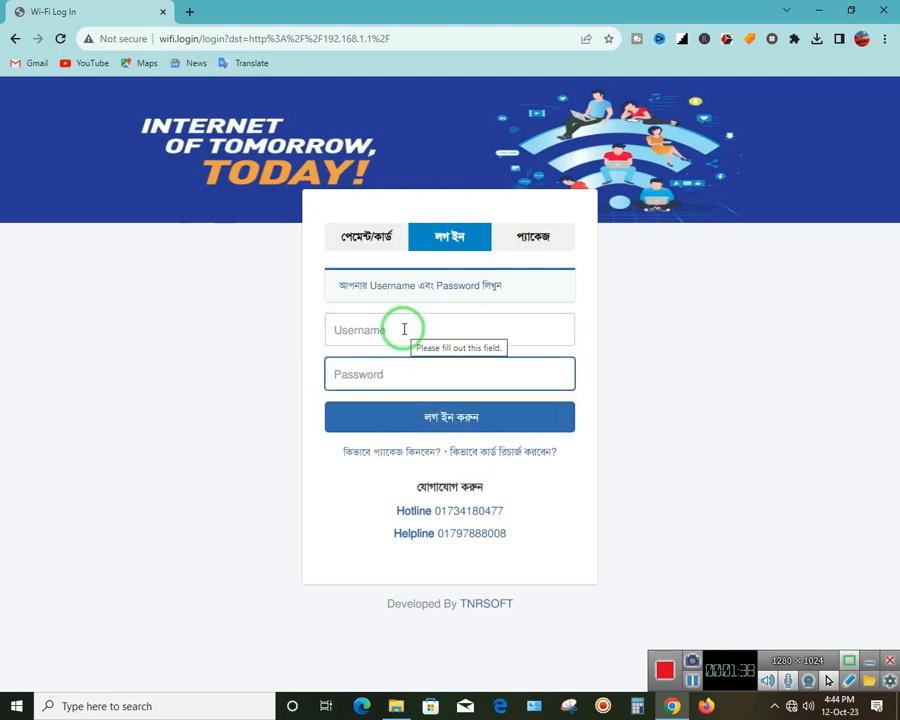
click(404, 329)
click(378, 372)
click(394, 329)
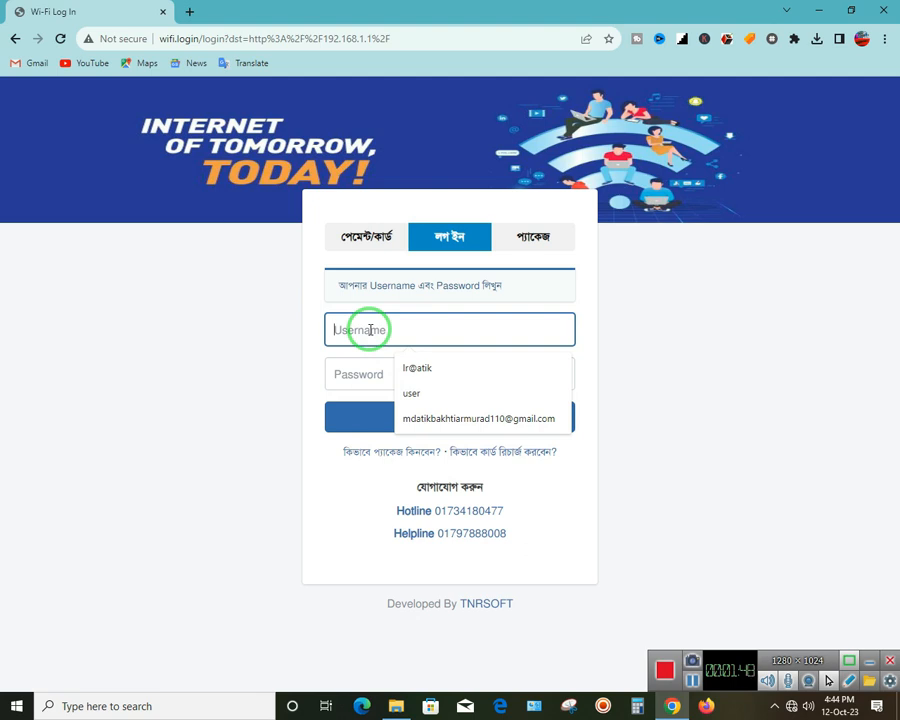
click(374, 373)
click(376, 334)
click(364, 374)
click(374, 336)
click(368, 370)
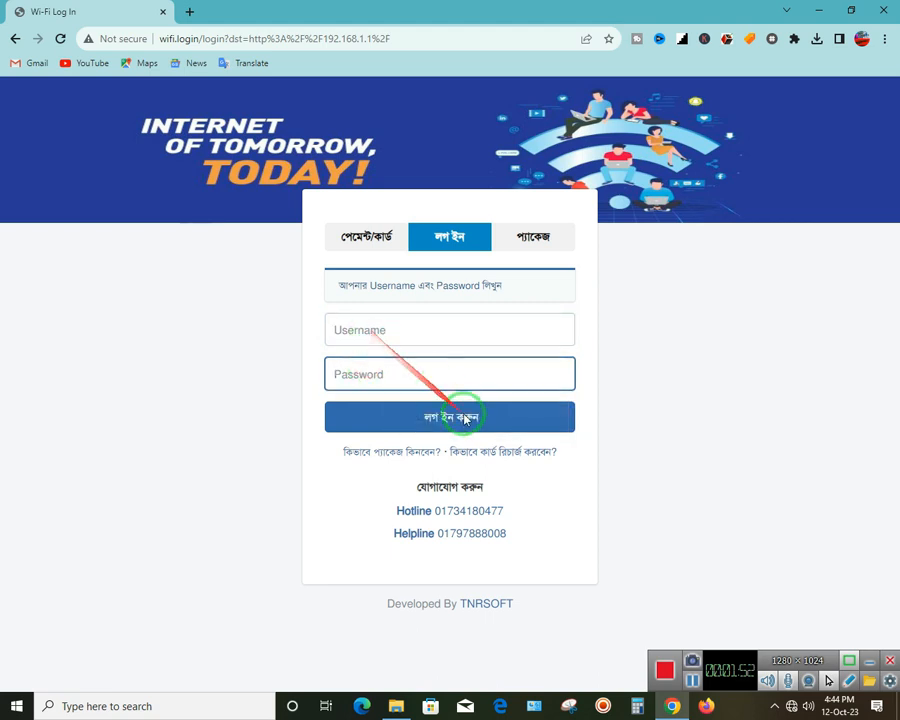
Submit a username and password, then highlight the resulting invalid-login error message
click(456, 330)
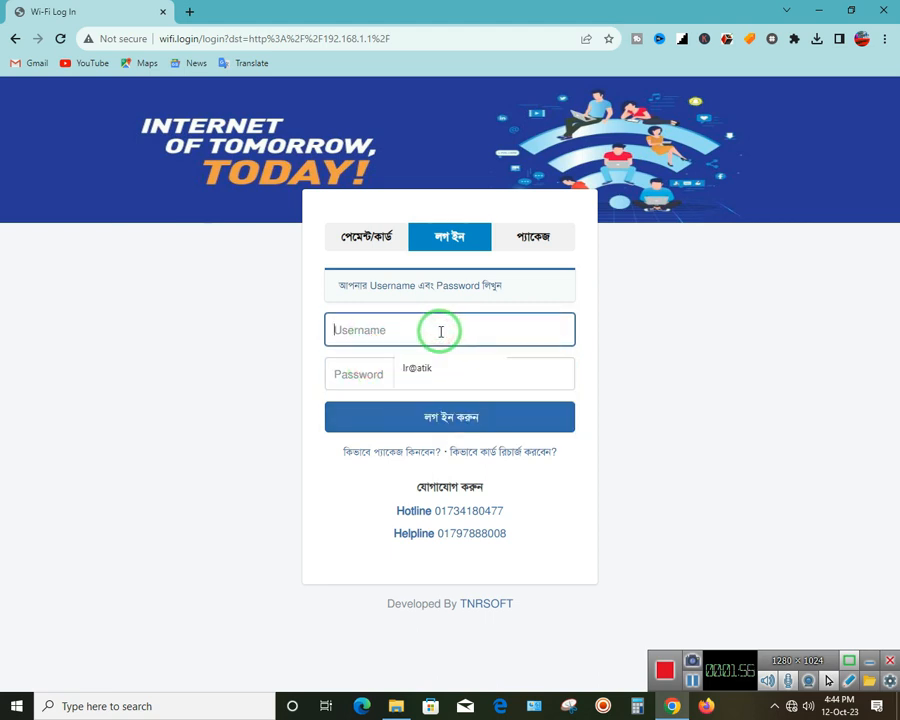
text(user)
click(434, 362)
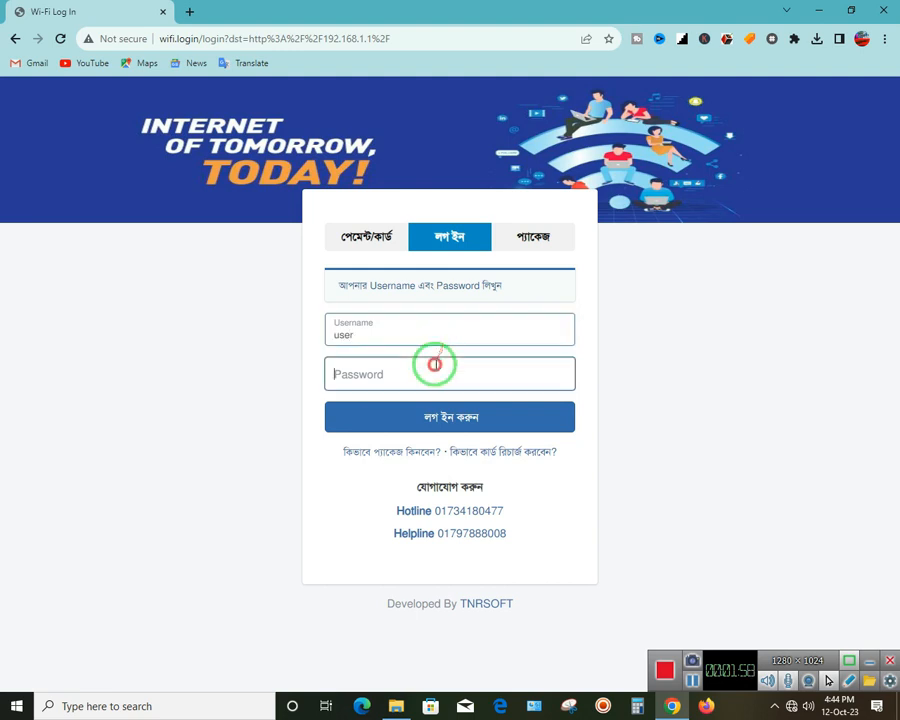
text(1234)
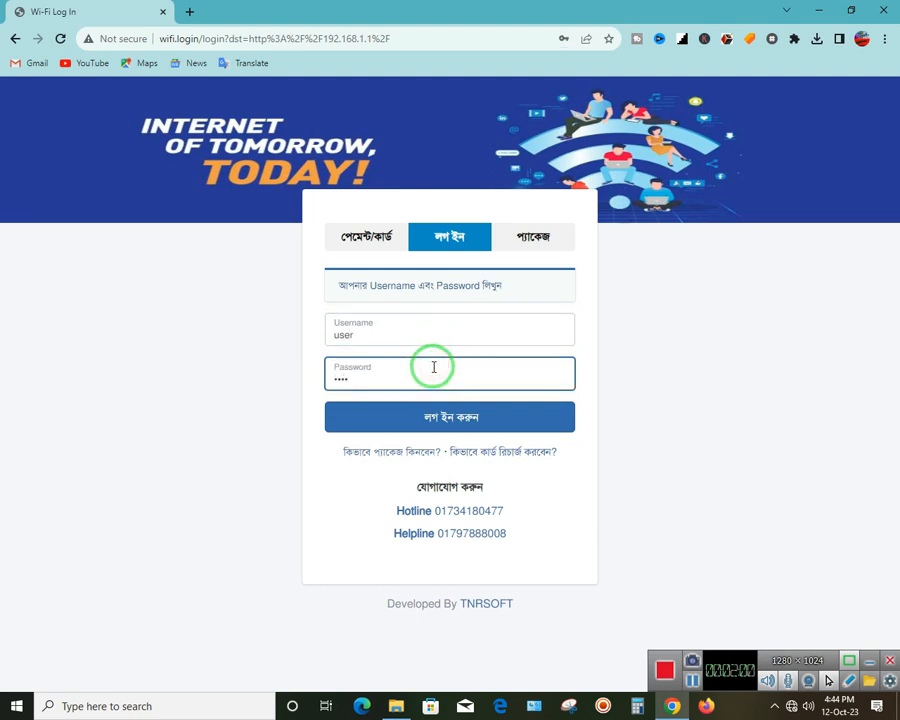
click(498, 422)
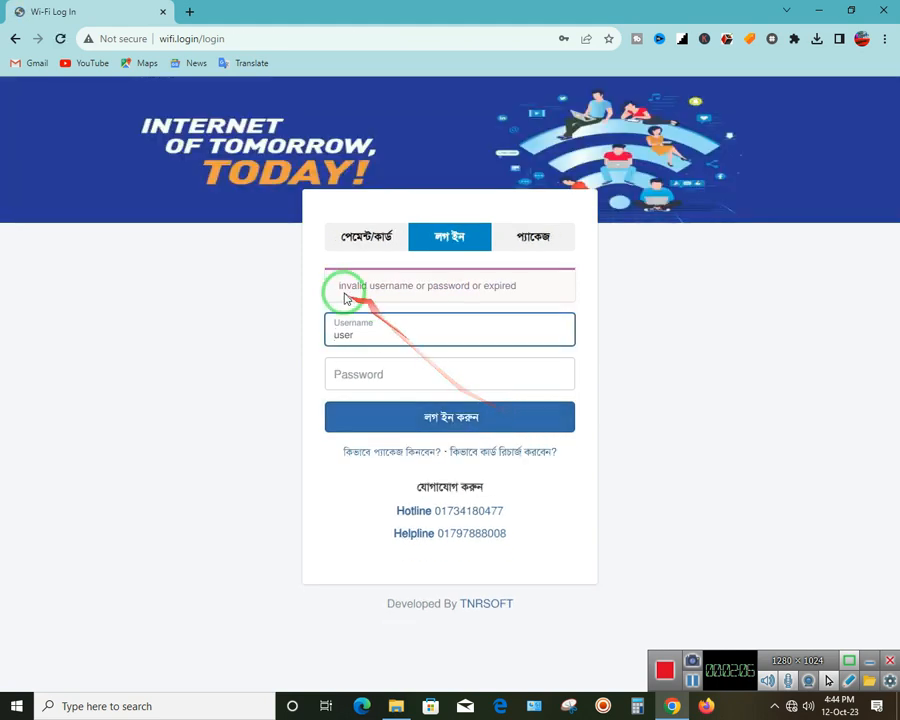
drag(340, 287, 537, 292)
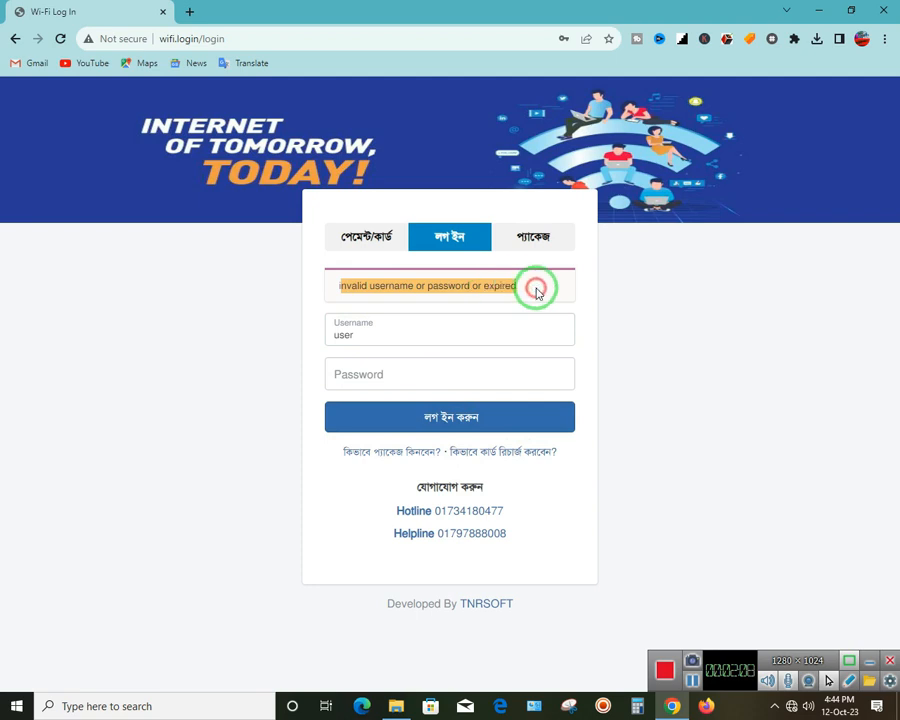
click(668, 335)
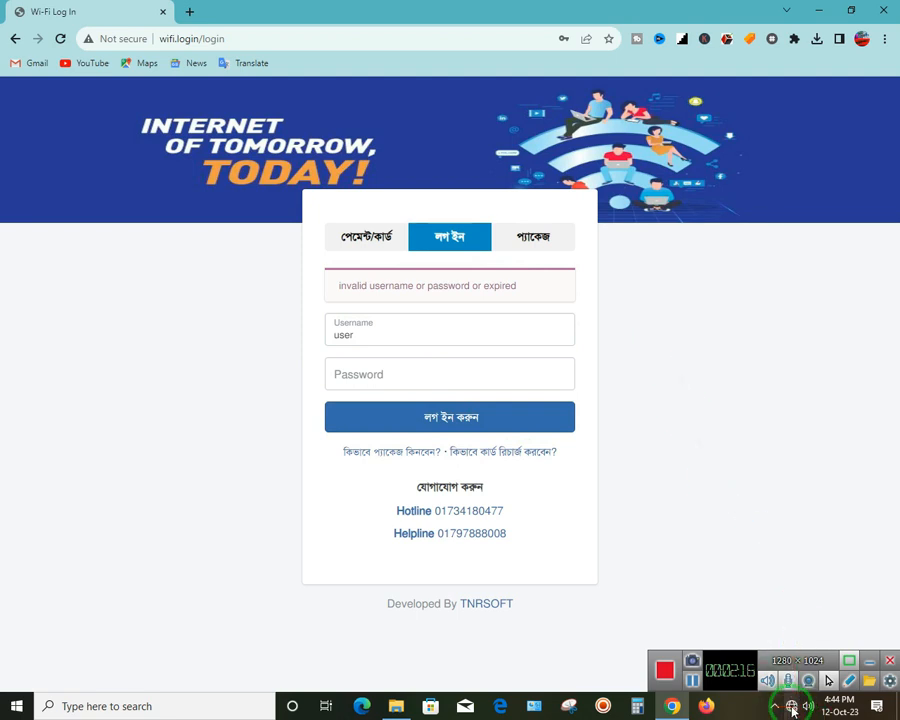
Open Network & Internet settings from the network tray icon
mouse_move(792, 711)
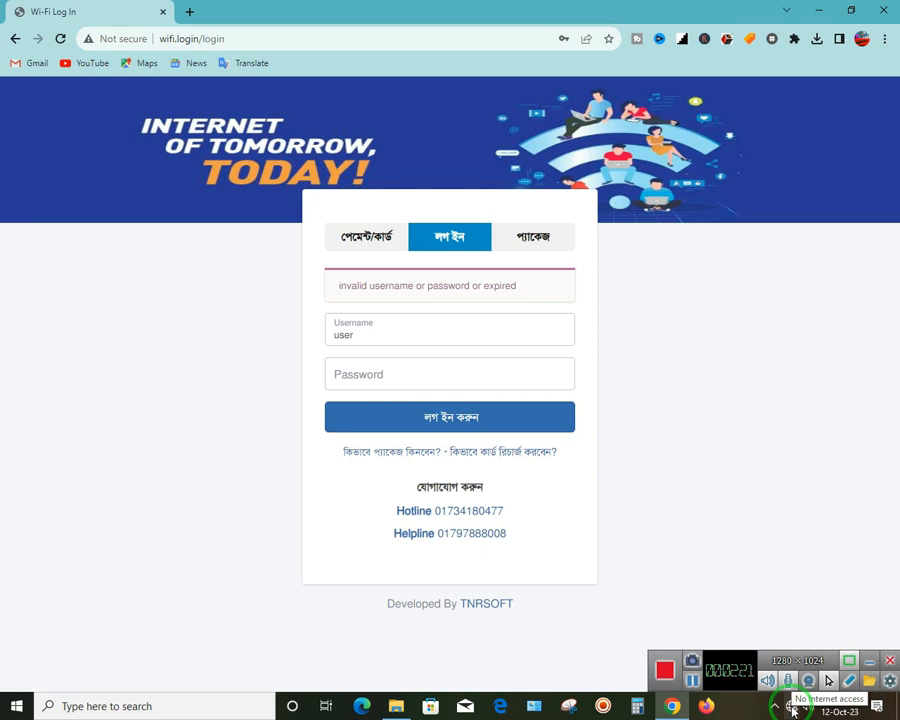
click(792, 709)
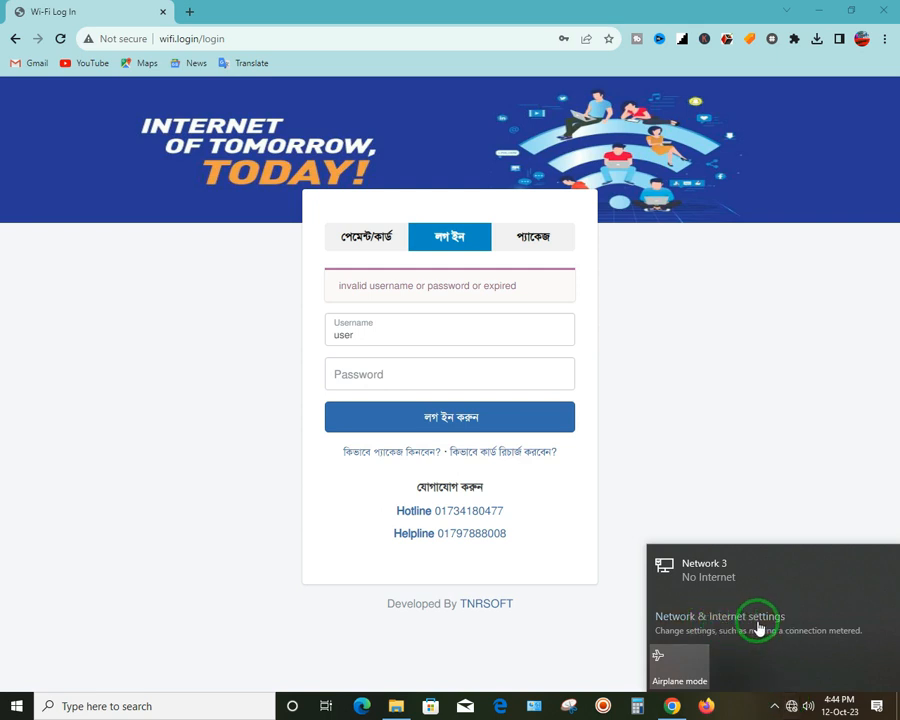
click(759, 627)
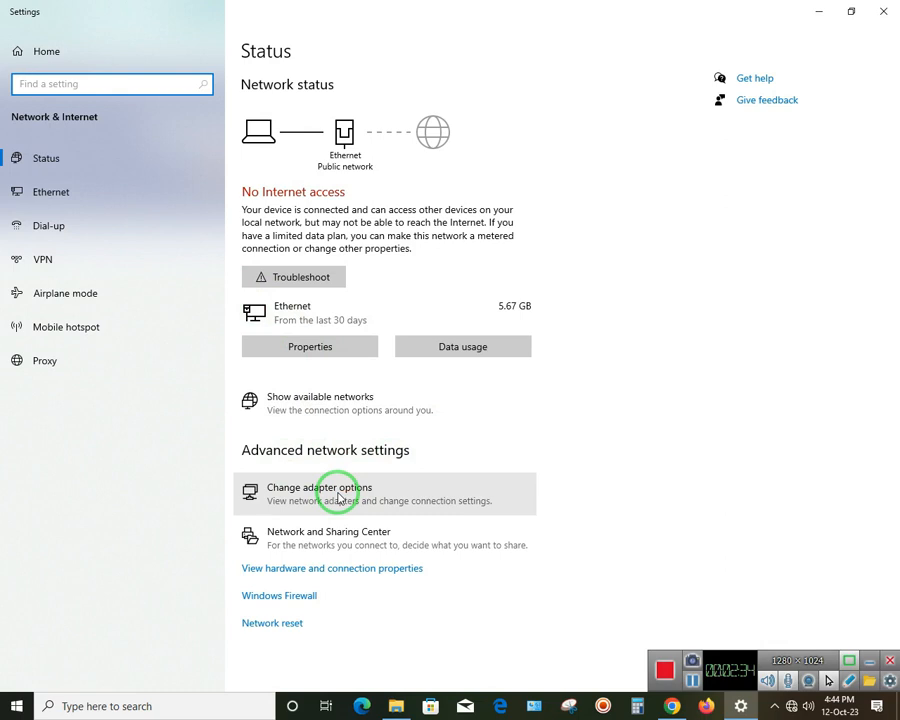
Open the Ethernet adapter's Properties and its Internet Protocol Version 4 (TCP/IPv4) settings
click(340, 498)
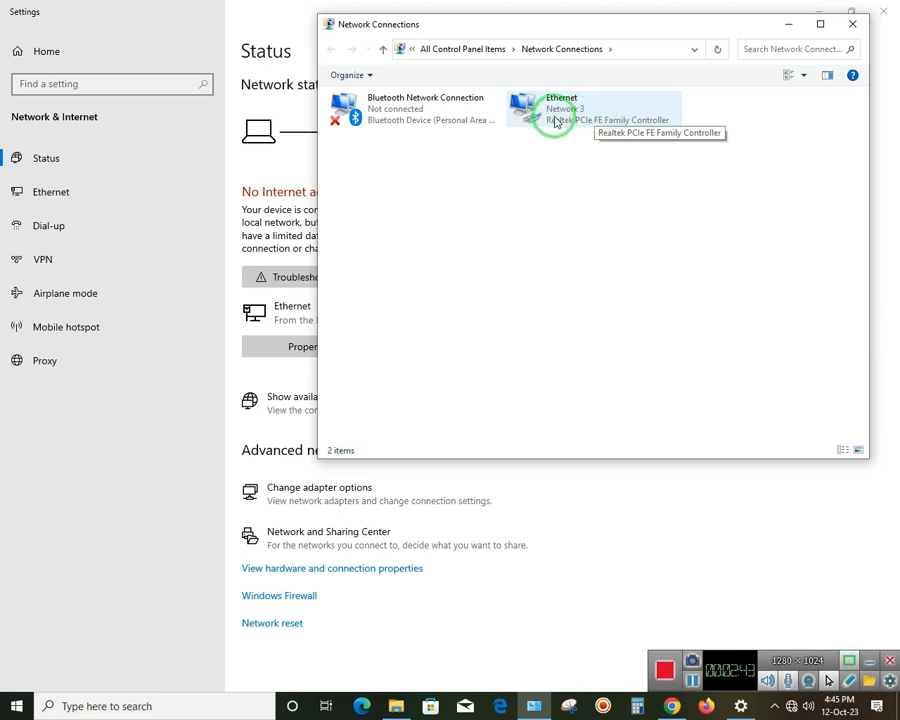
click(557, 122)
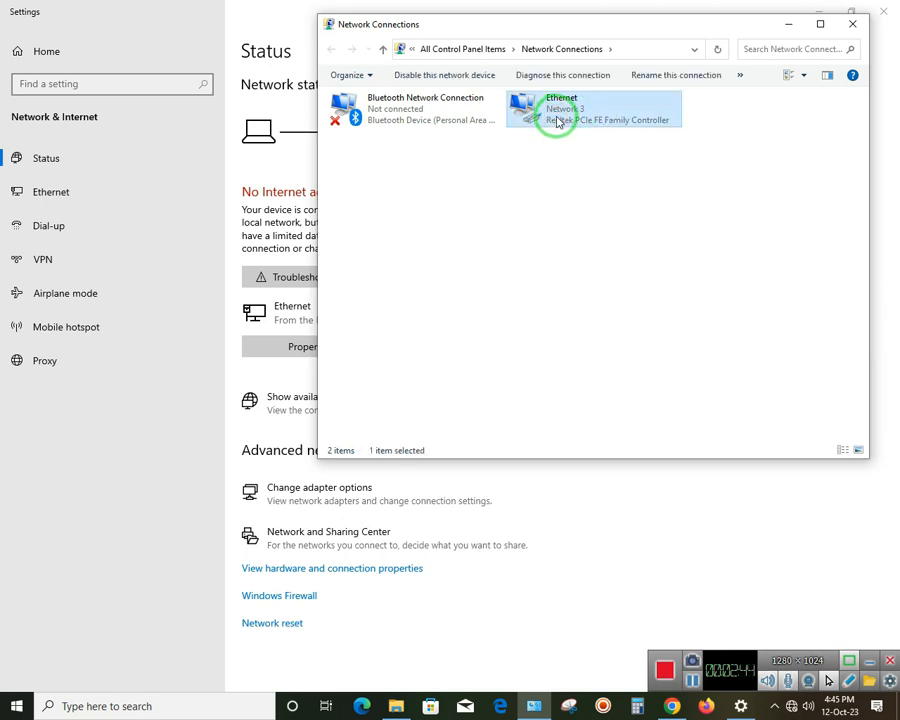
right_click(558, 120)
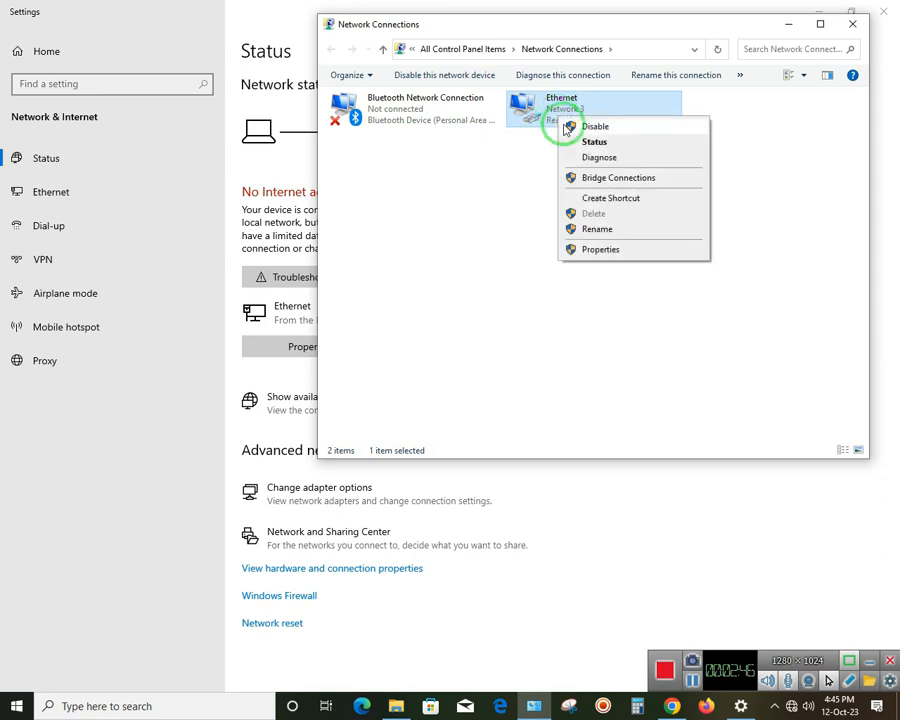
click(590, 250)
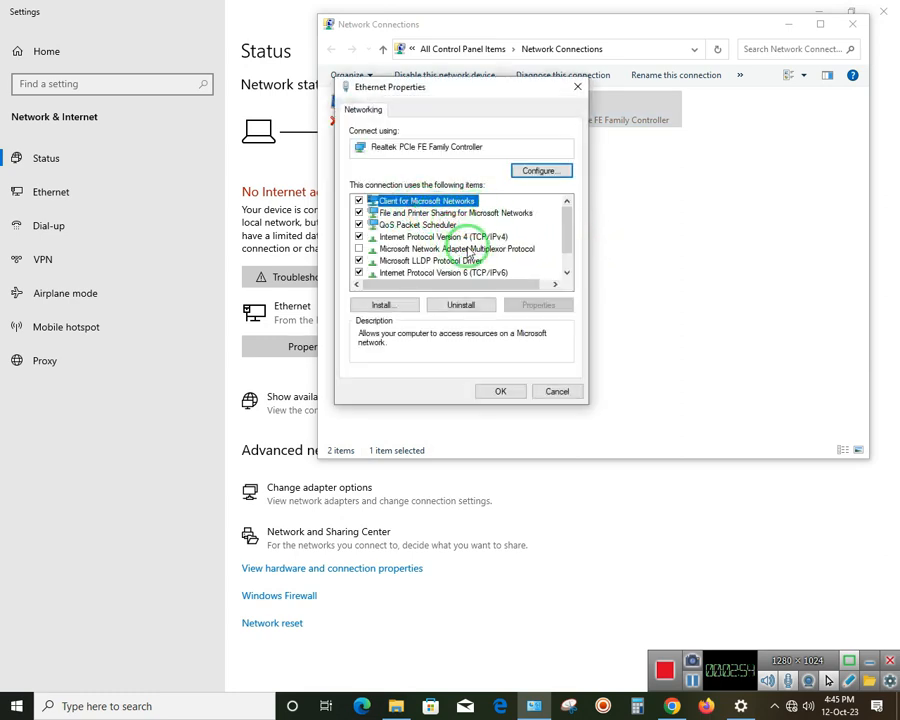
click(450, 238)
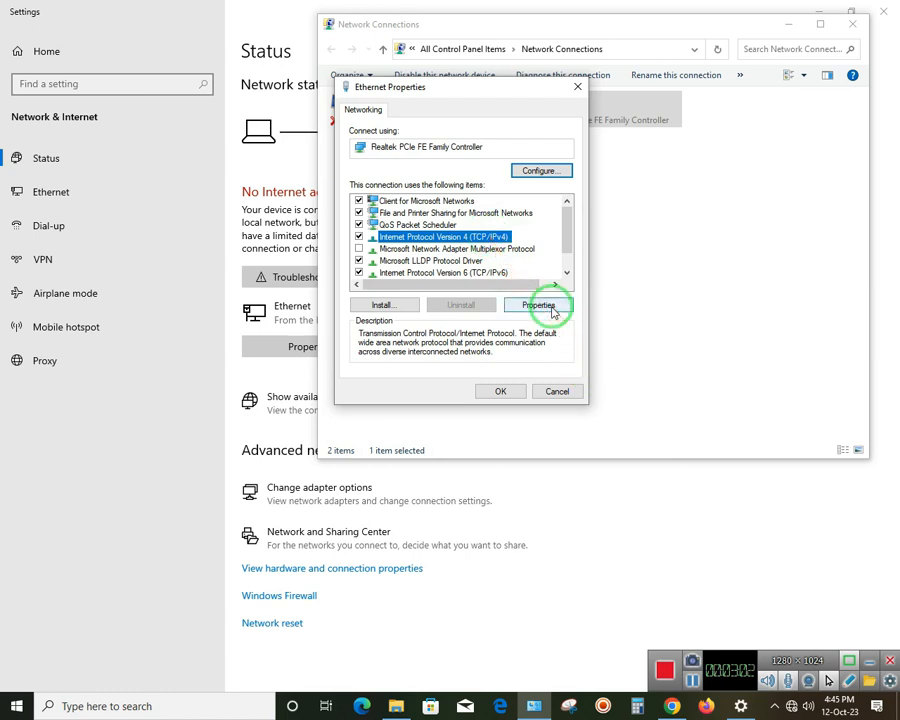
click(550, 310)
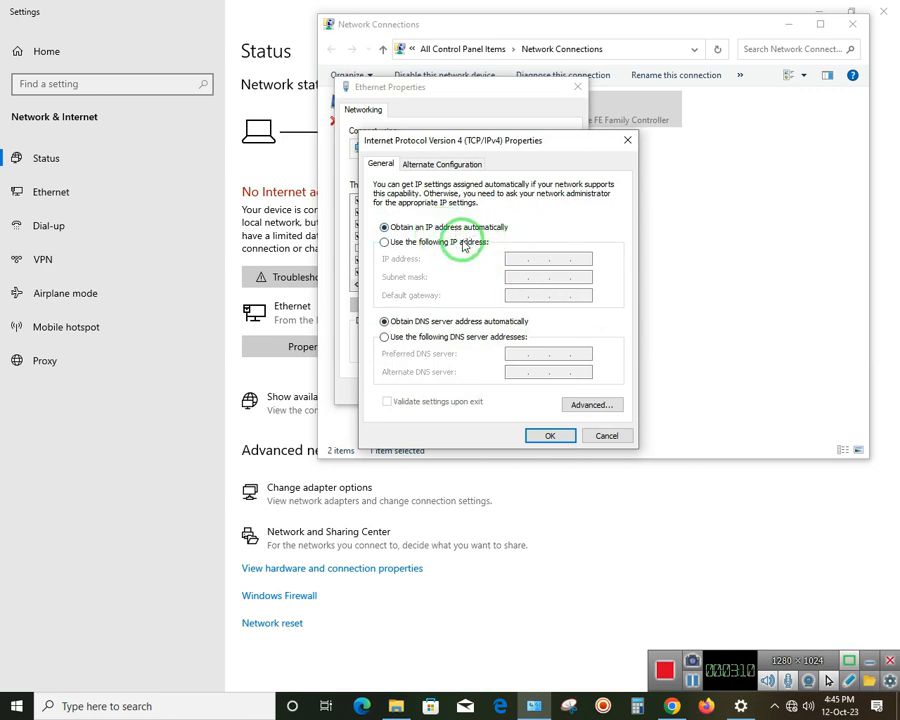
Set static IP 192.168.1.101 with mask 255.255.255.0, apply, and close Ethernet Properties
click(461, 245)
click(527, 259)
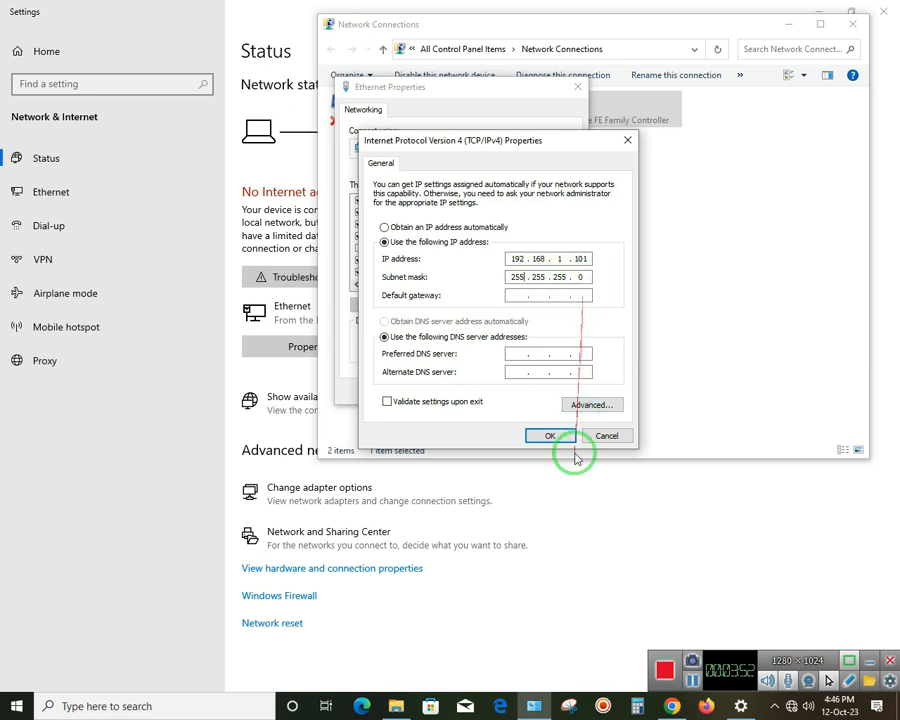
click(540, 444)
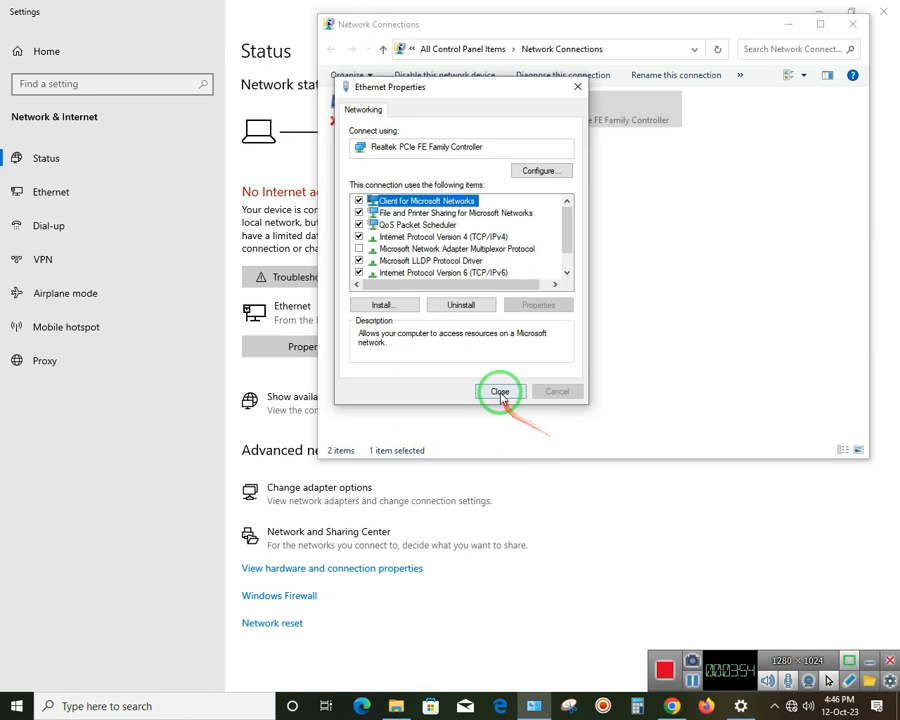
click(501, 393)
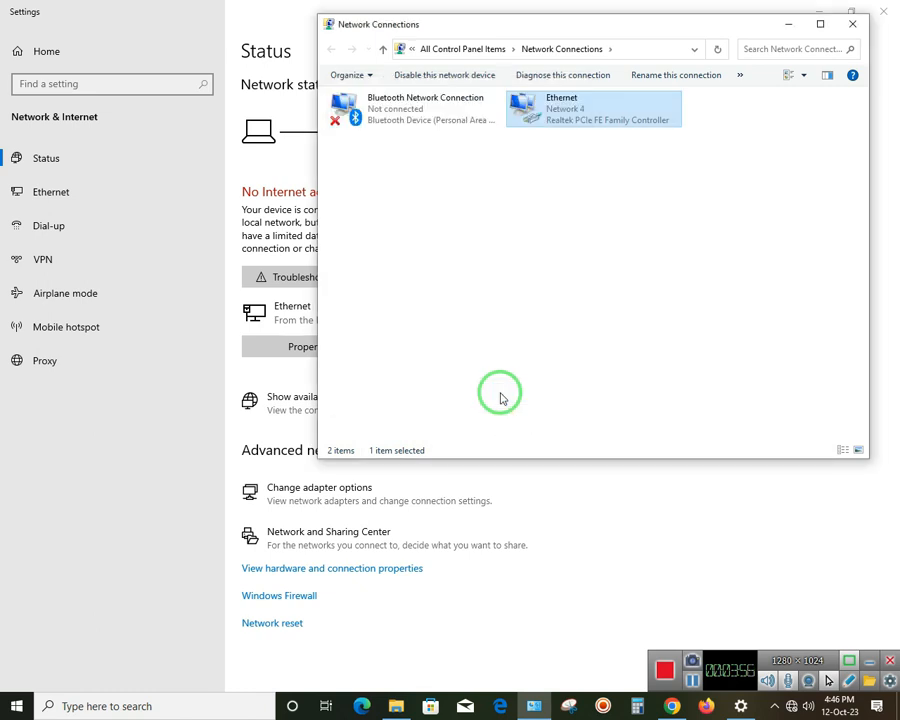
Return to Chrome and load 192.168.1.1 in a new tab
click(671, 706)
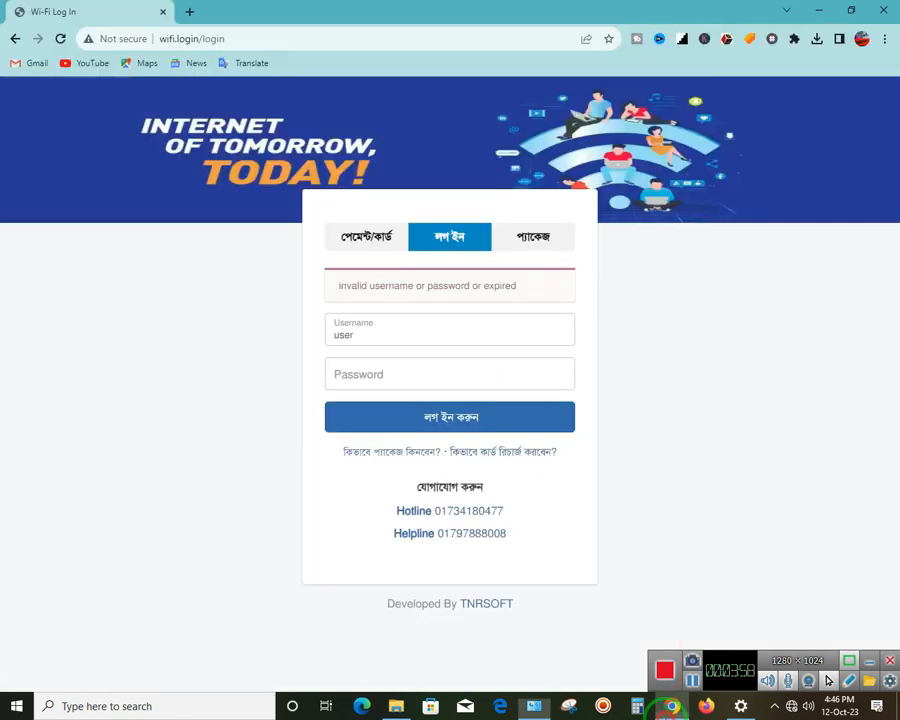
click(189, 11)
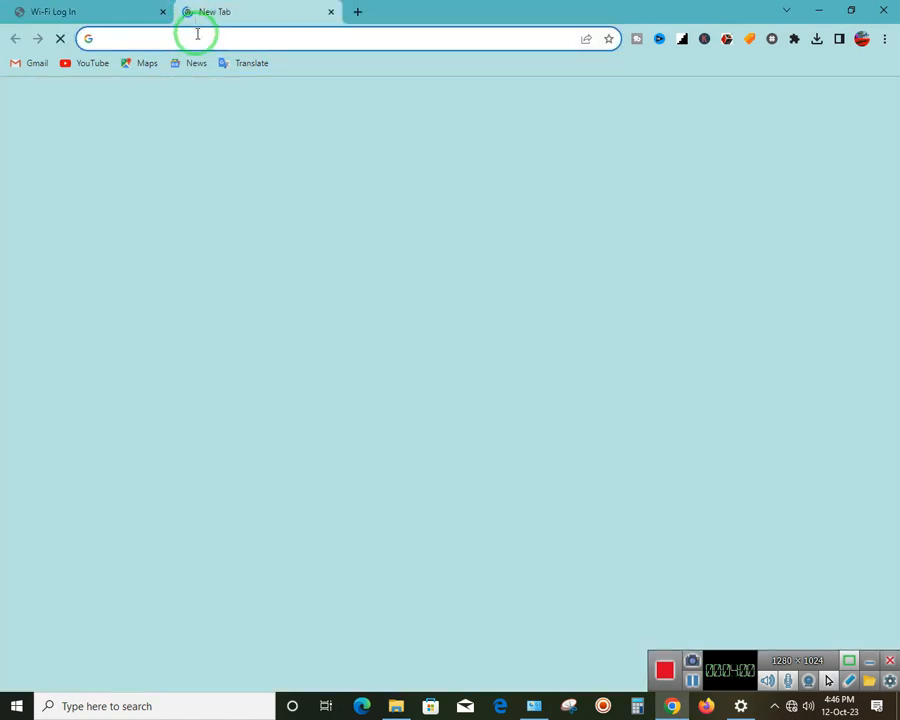
text(192.)
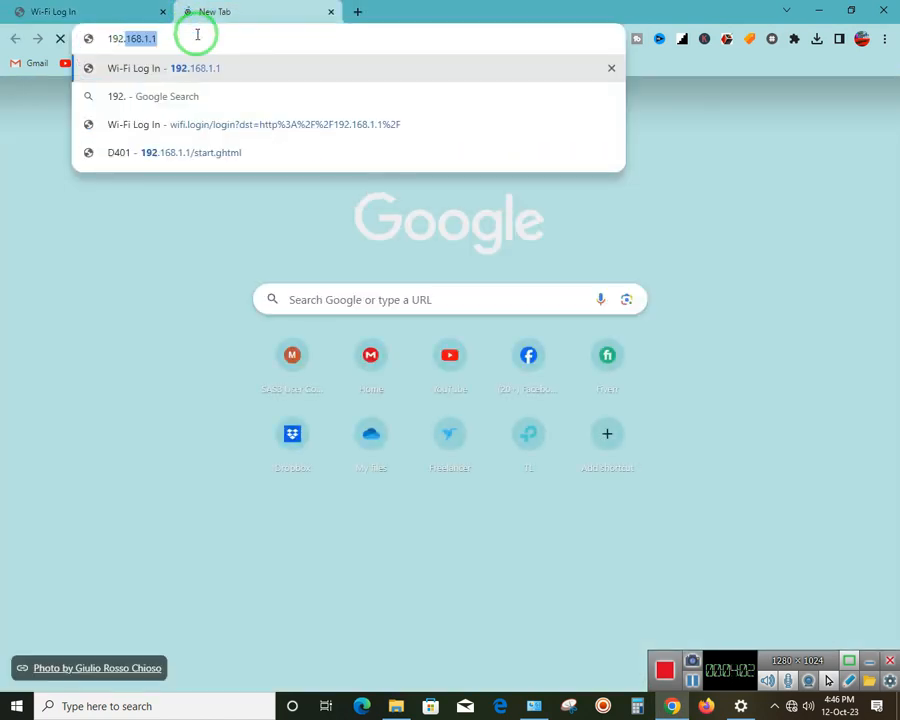
text(168.1.1)
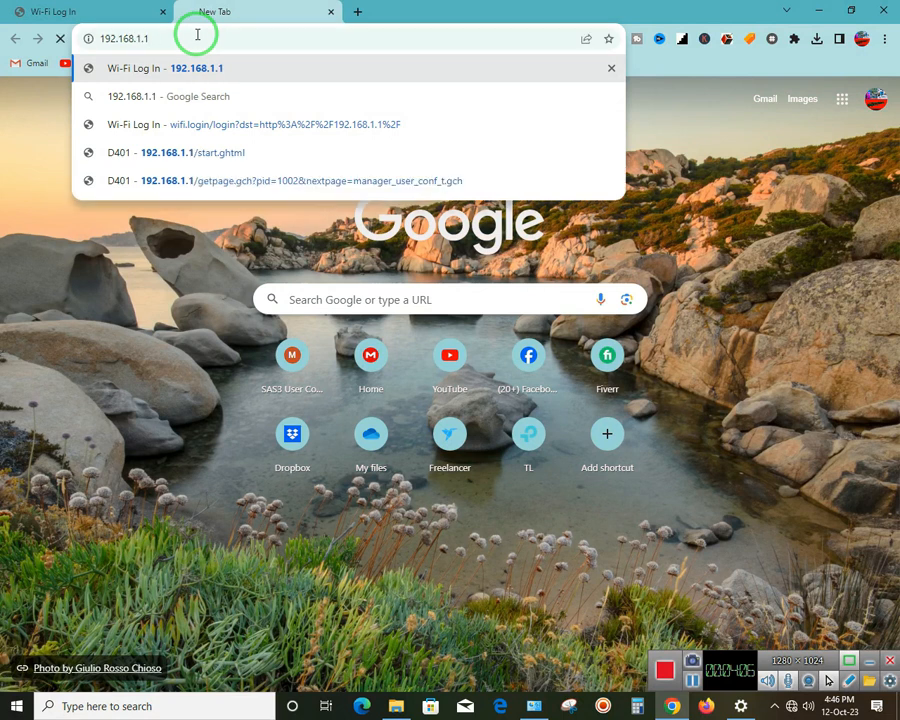
key(Return)
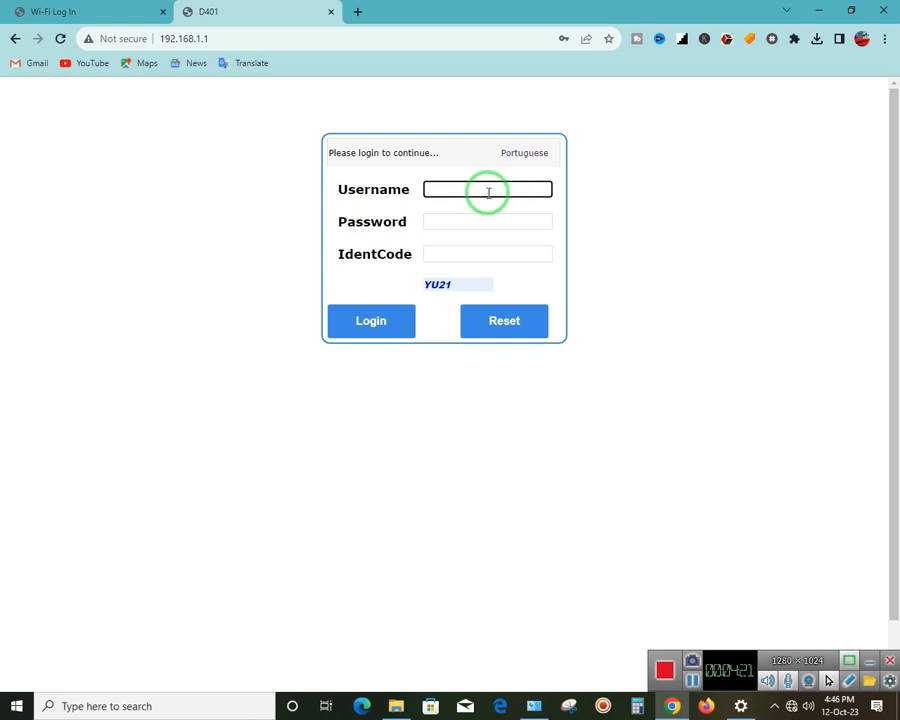
Enter the router username, password and a refreshed verification code, then log in
text(user)
click(446, 224)
text(use)
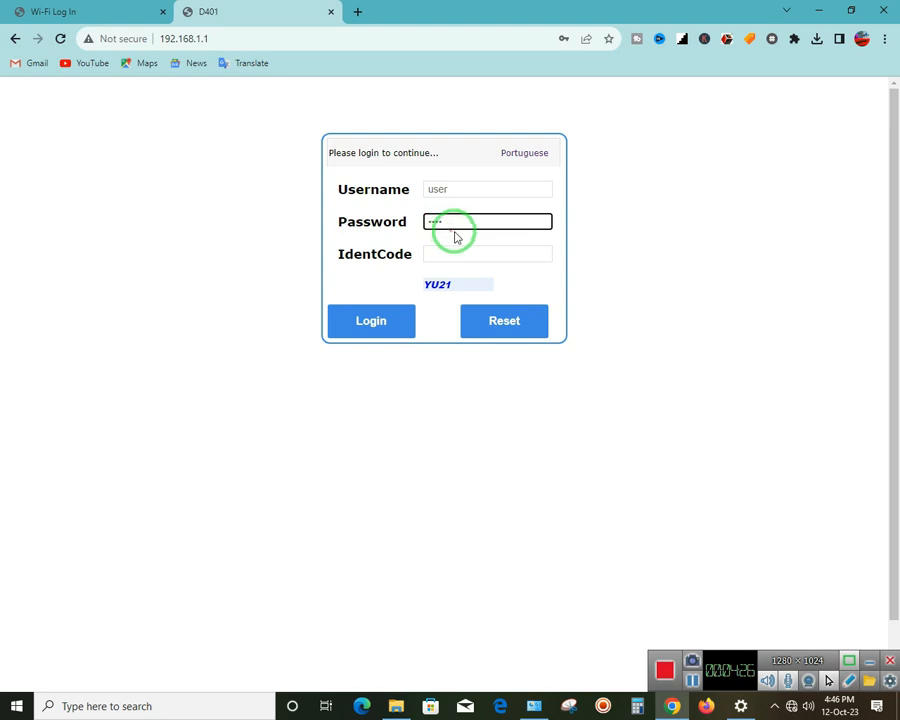
click(438, 253)
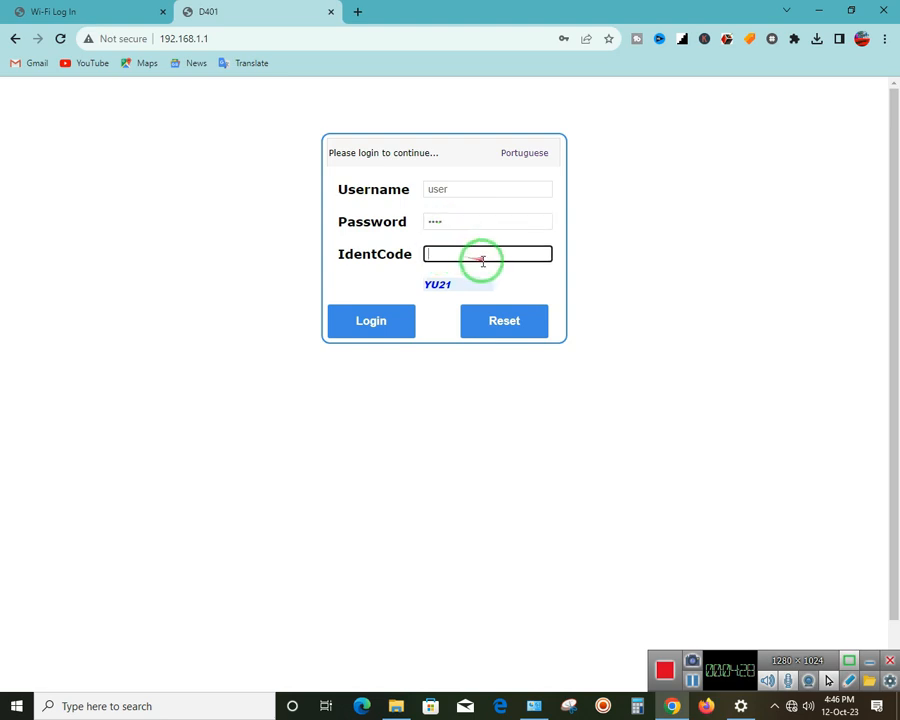
drag(460, 285, 427, 286)
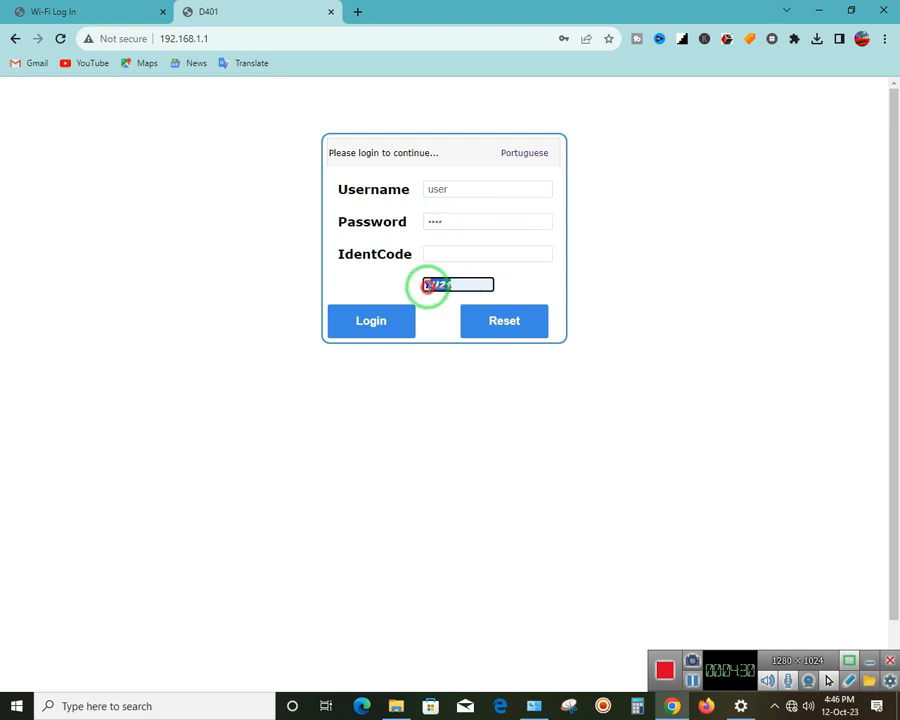
click(473, 255)
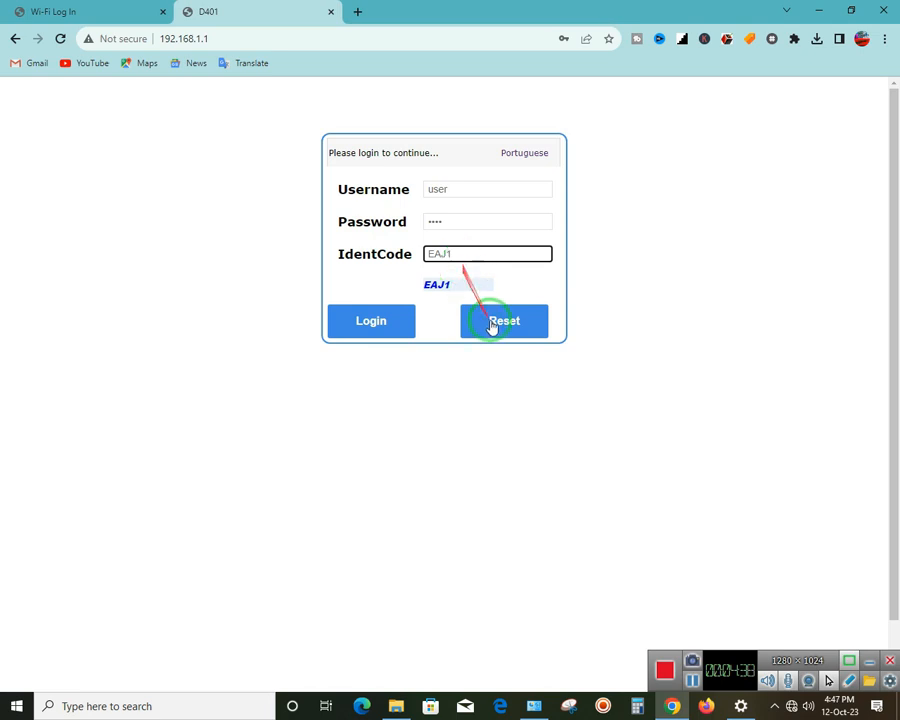
click(389, 323)
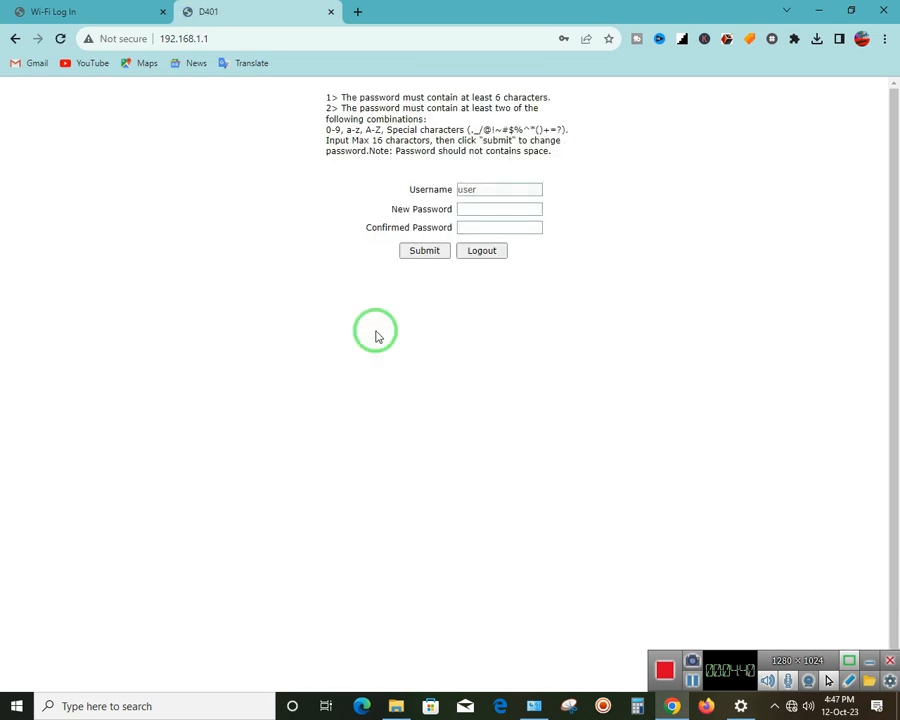
Move between the New Password and Confirmed Password fields of the change-password form
click(492, 208)
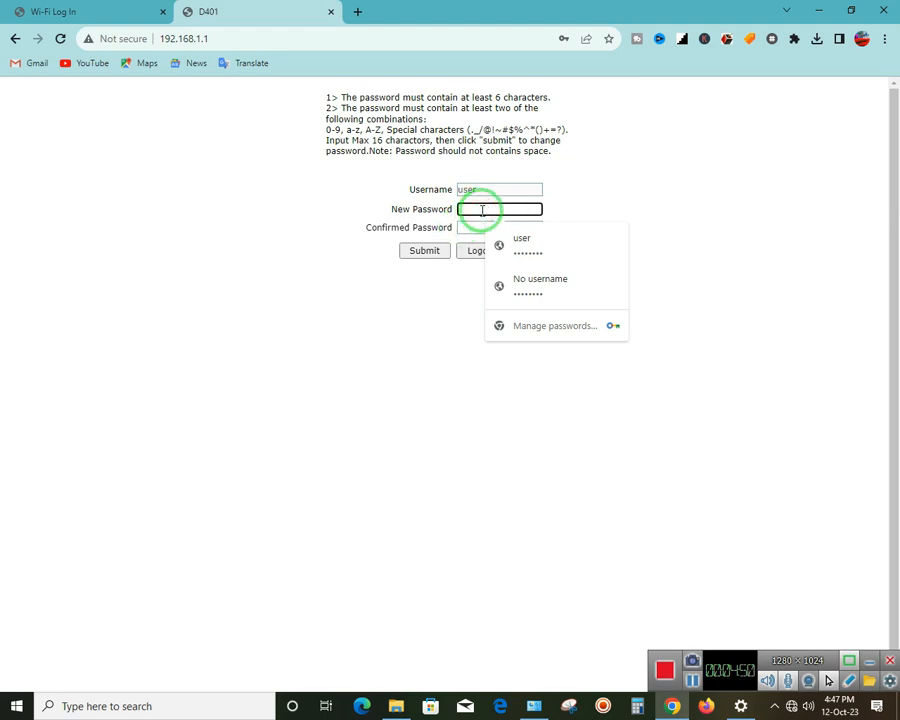
click(470, 227)
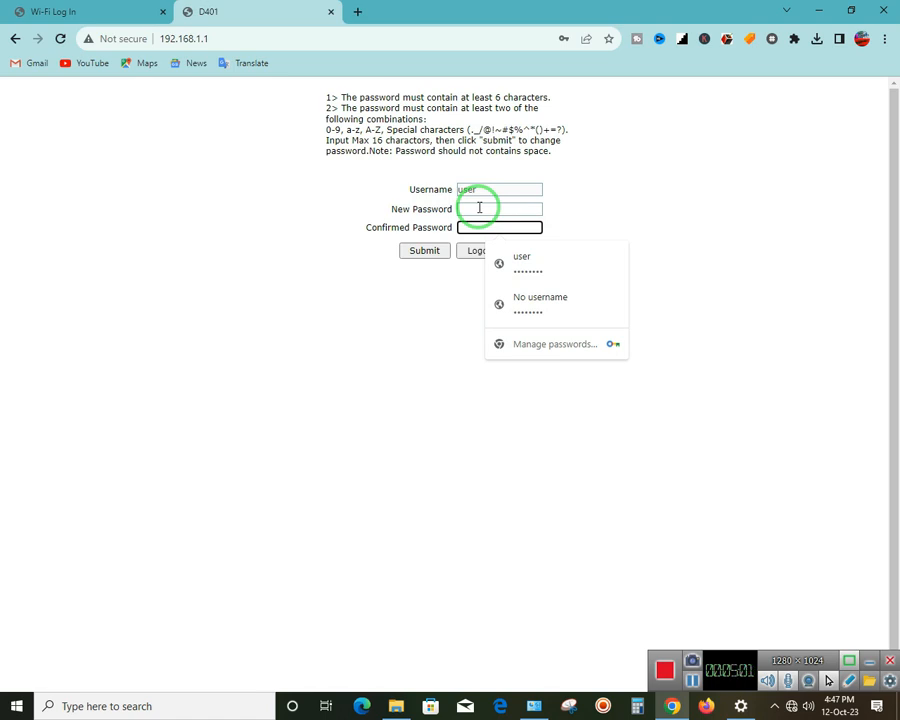
click(478, 207)
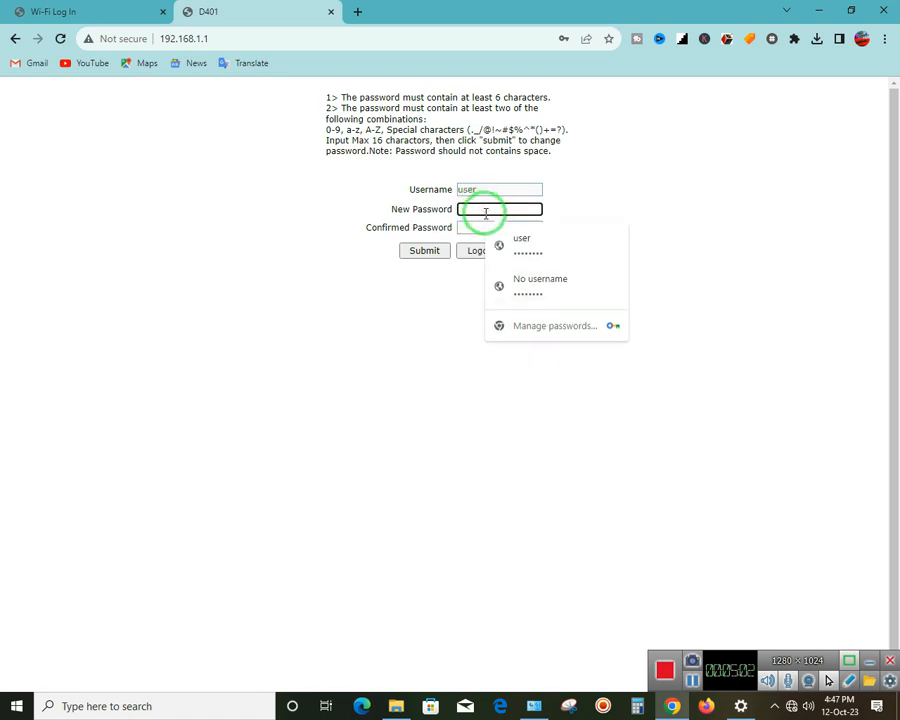
click(461, 228)
click(466, 208)
click(470, 225)
click(467, 208)
click(467, 226)
click(471, 208)
click(470, 229)
click(475, 210)
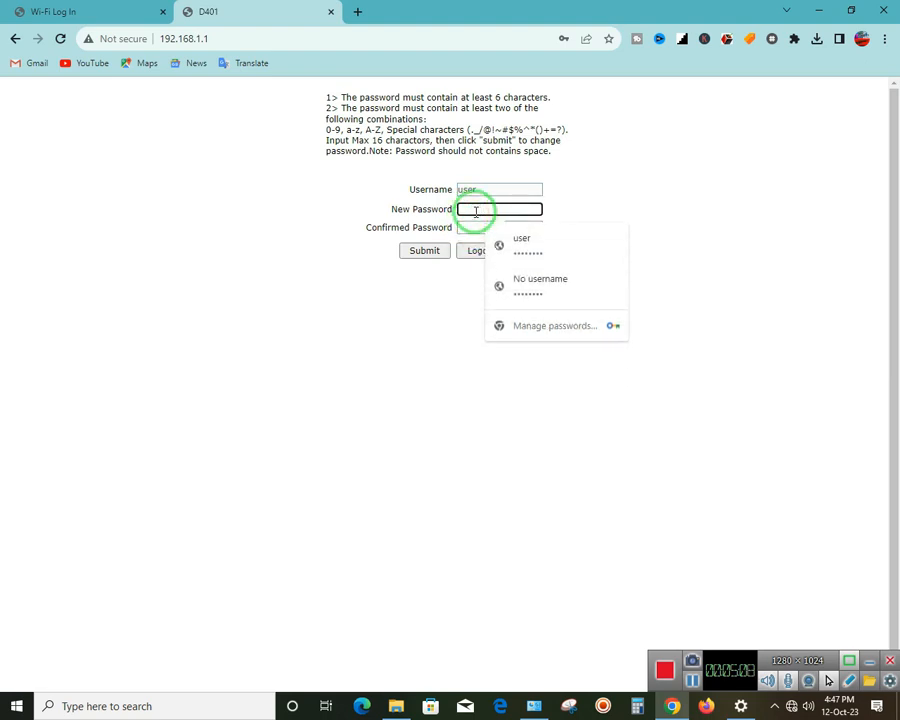
Enter the new password in both fields and submit it
text(12)
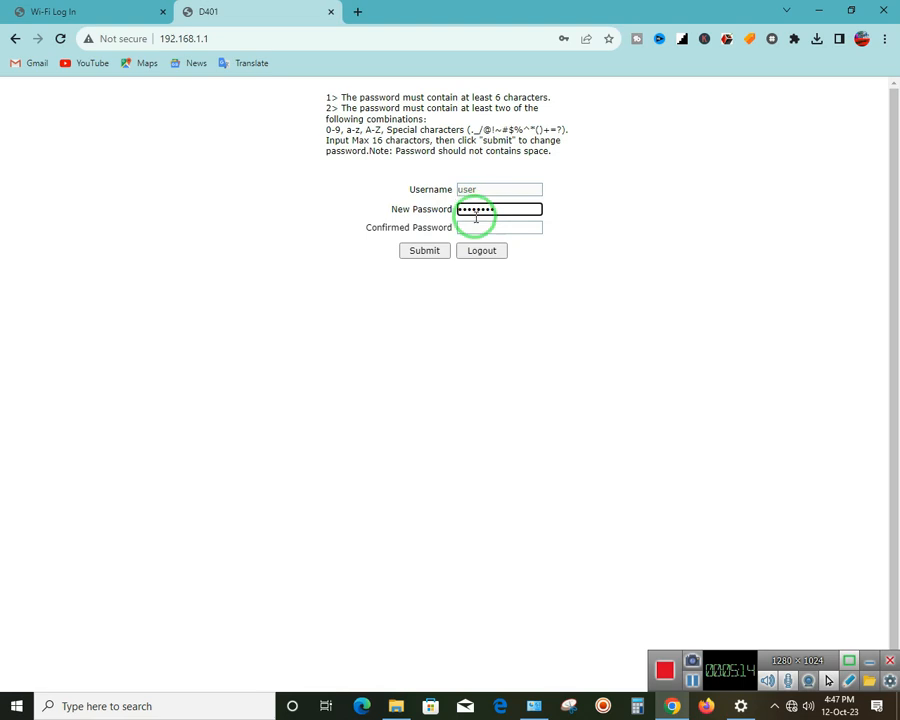
click(477, 224)
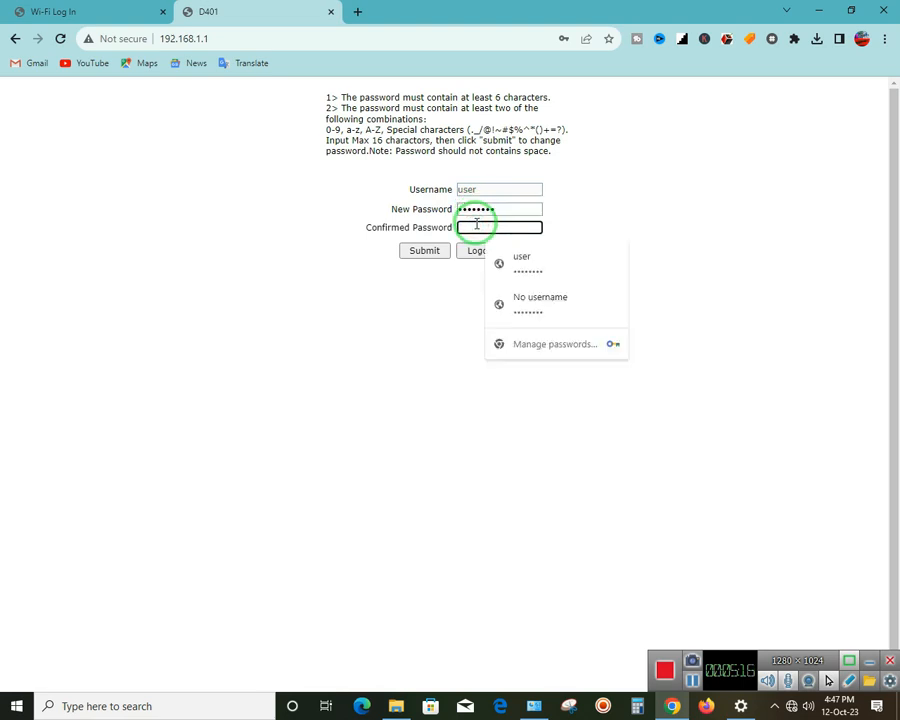
text(12)
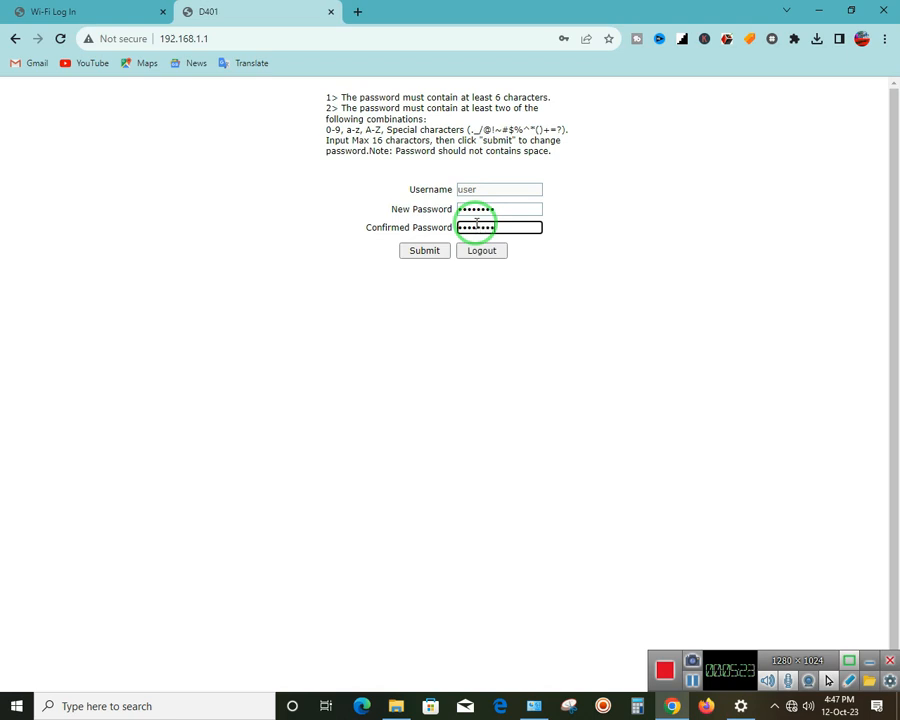
click(420, 251)
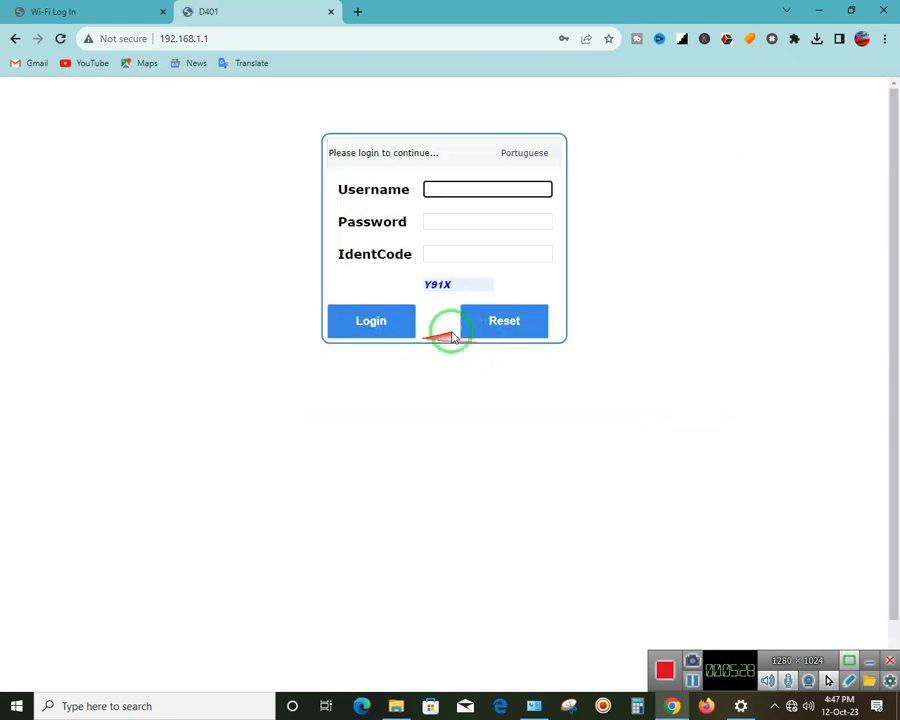
Log back in with the username, new password and a refreshed verification code
click(481, 192)
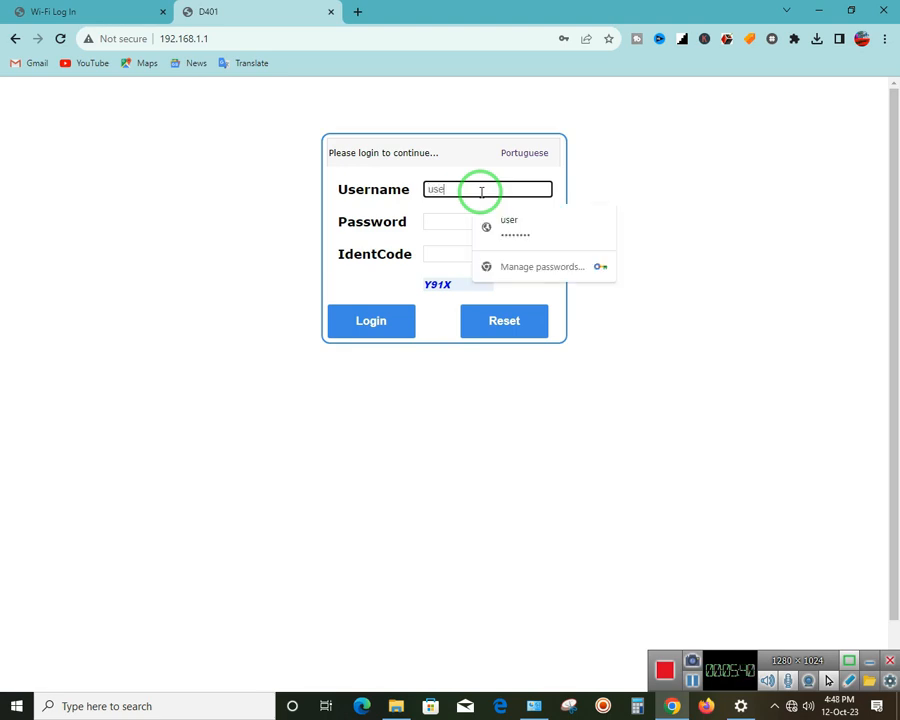
click(455, 218)
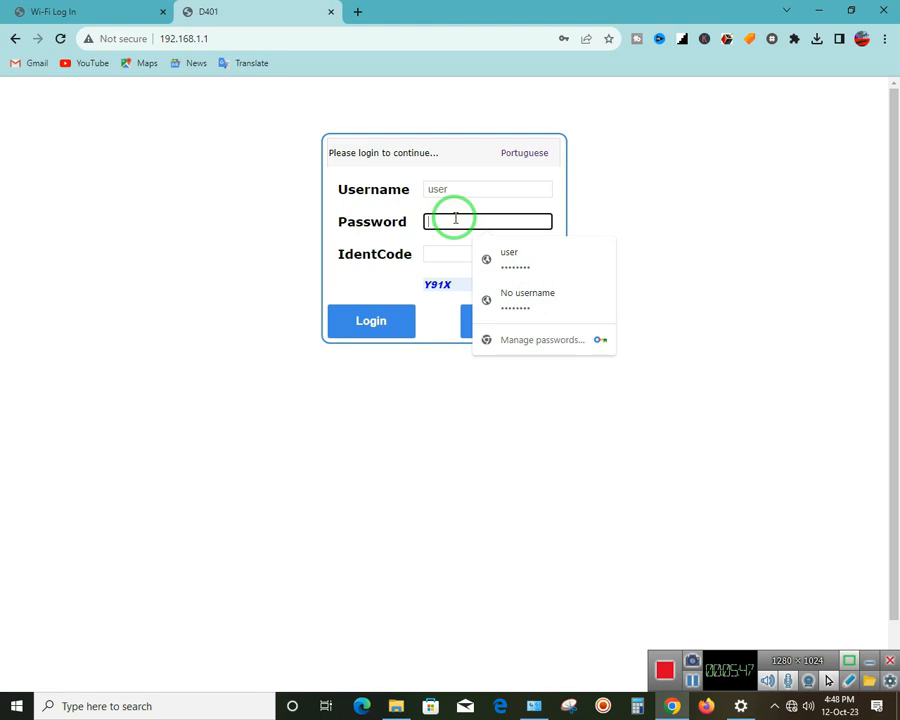
text(••)
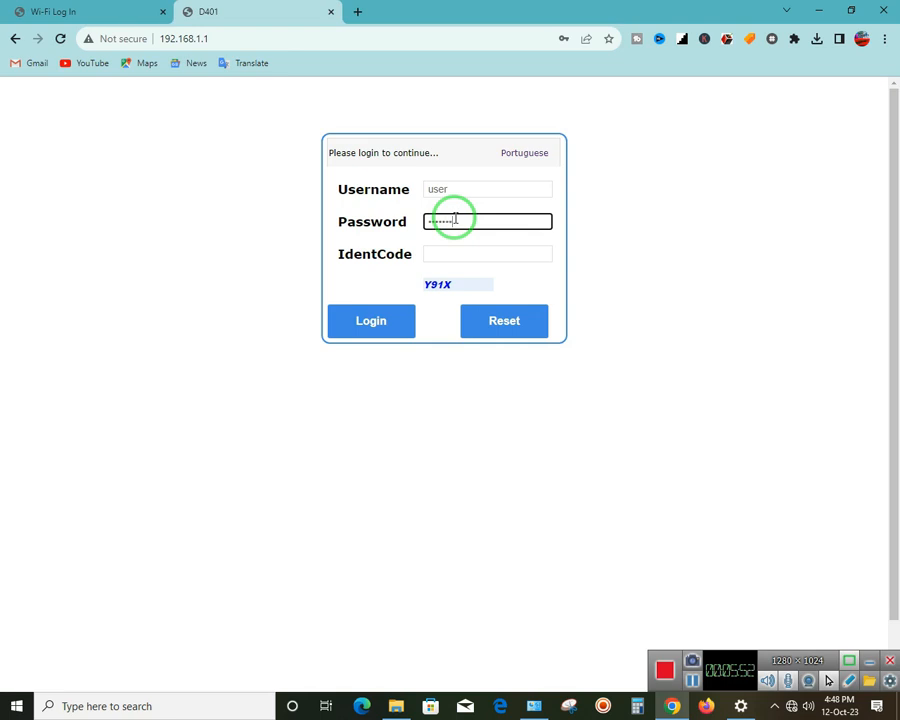
click(450, 253)
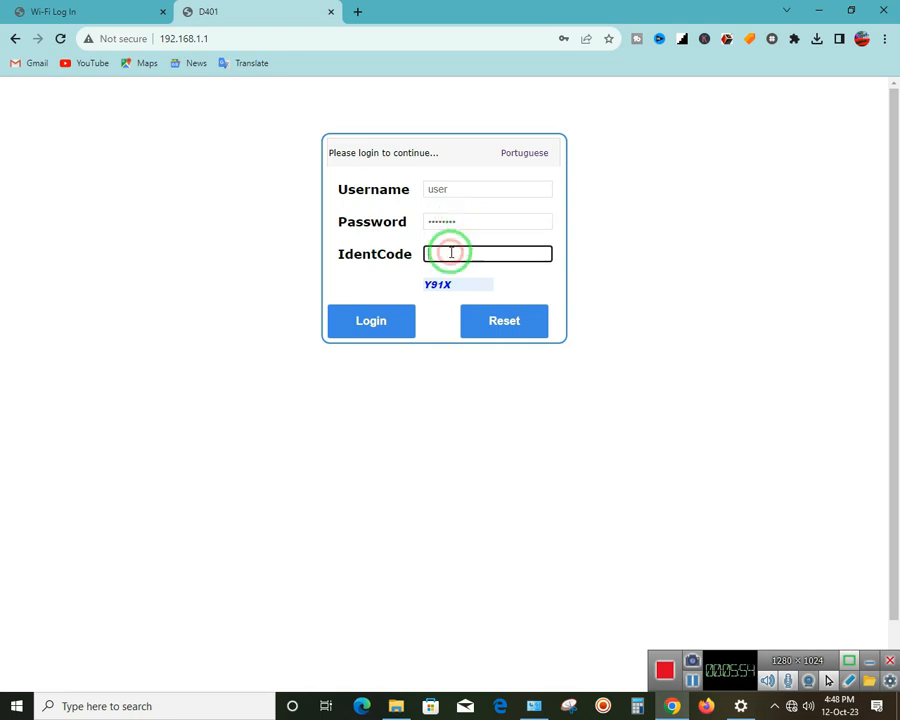
click(452, 282)
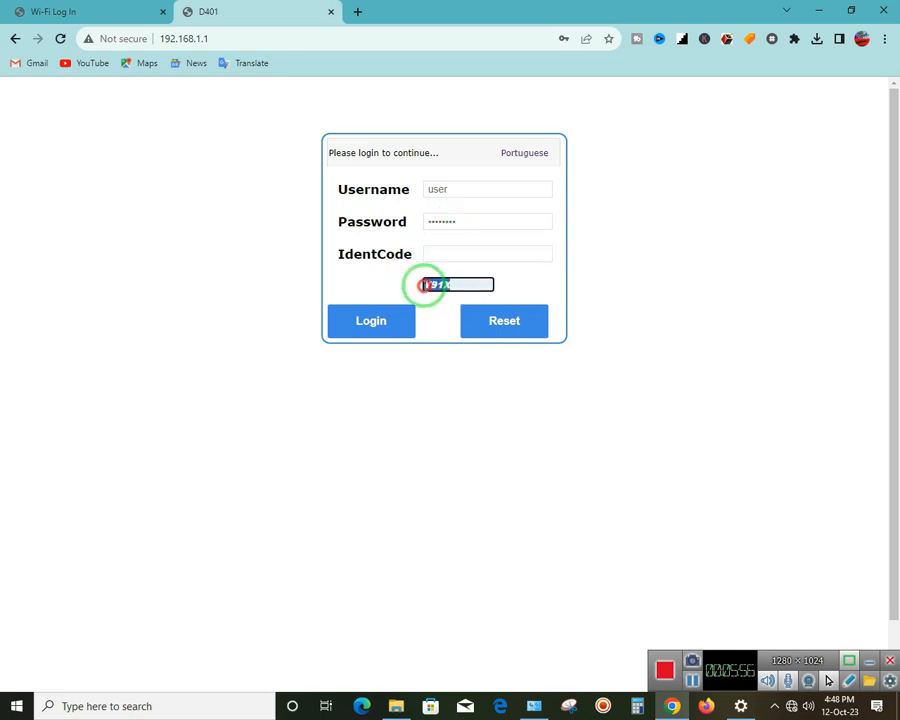
click(443, 250)
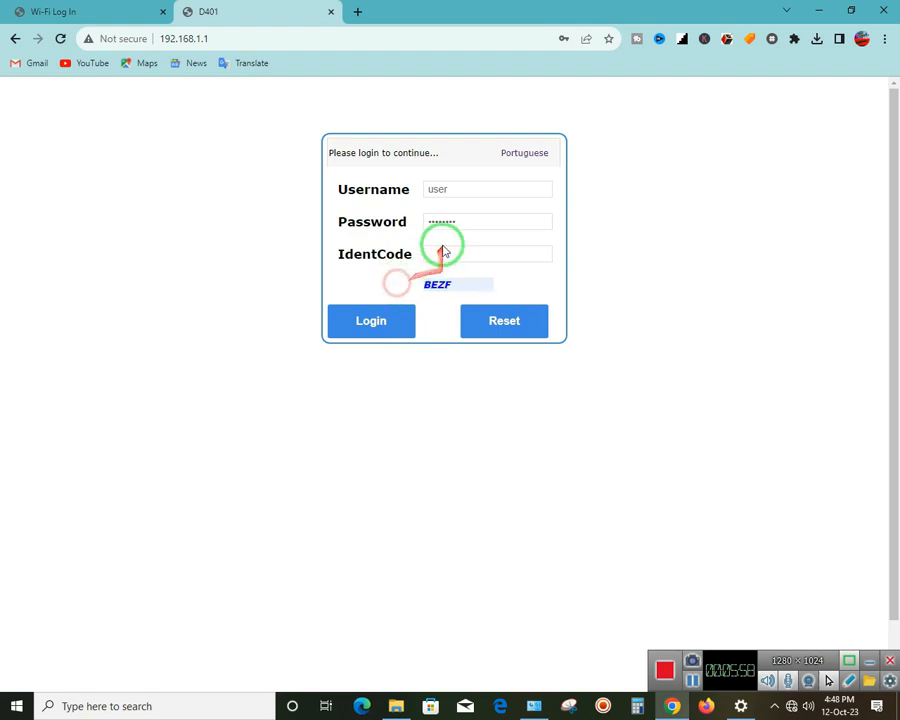
click(443, 254)
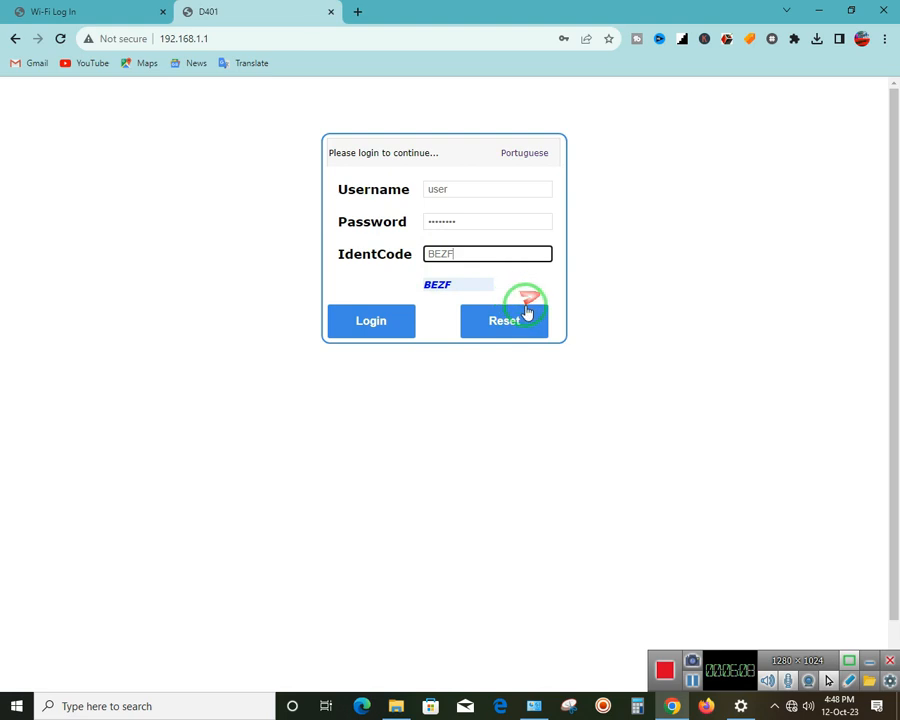
click(368, 321)
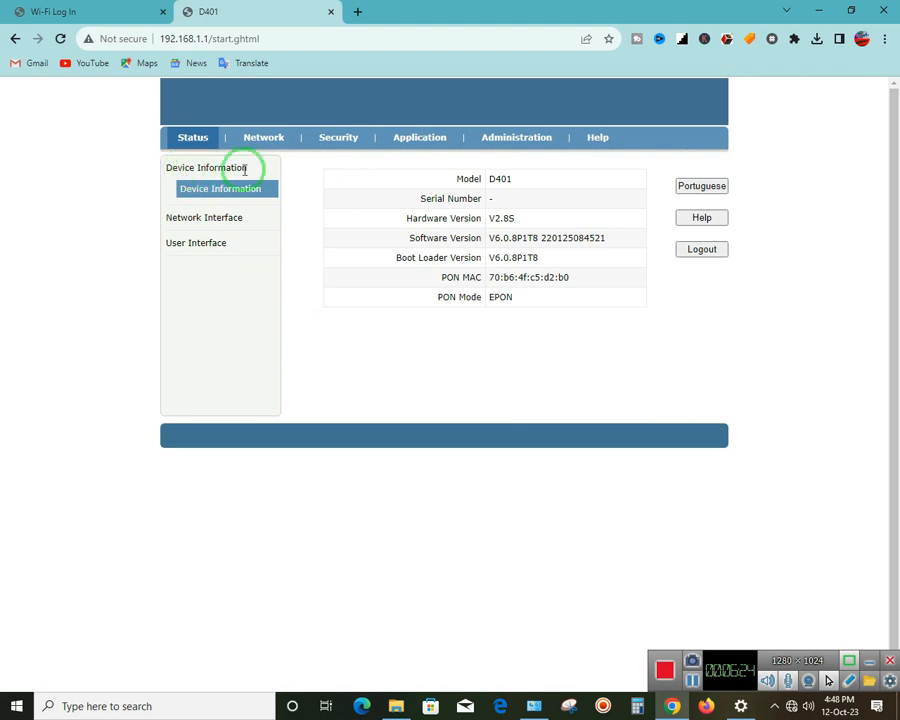
Highlight the D401 model name and version details, then expand Network Interface
drag(518, 186, 474, 178)
drag(546, 221, 607, 241)
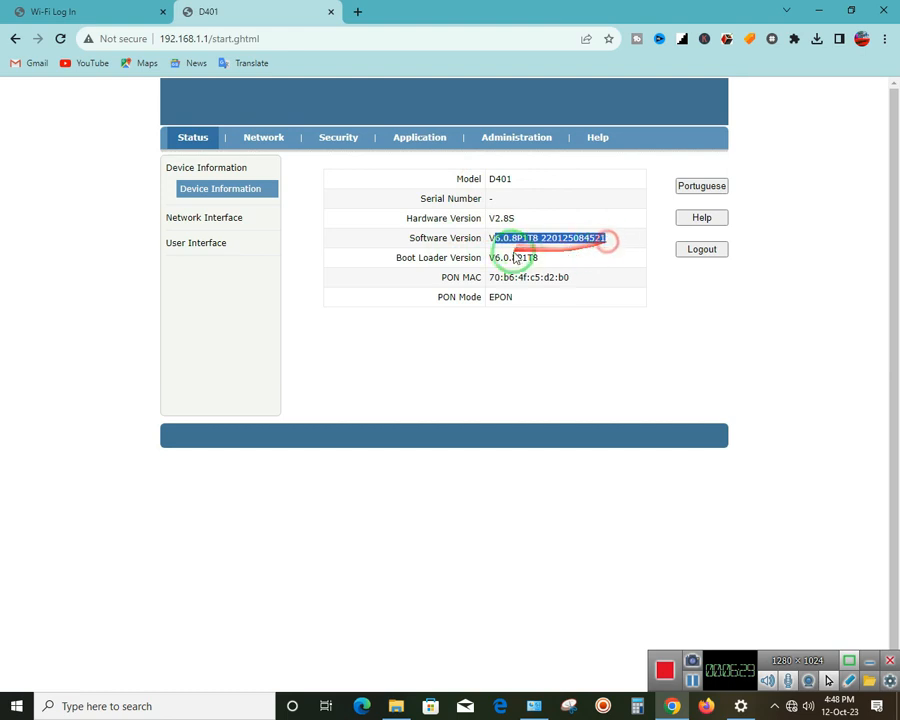
click(577, 265)
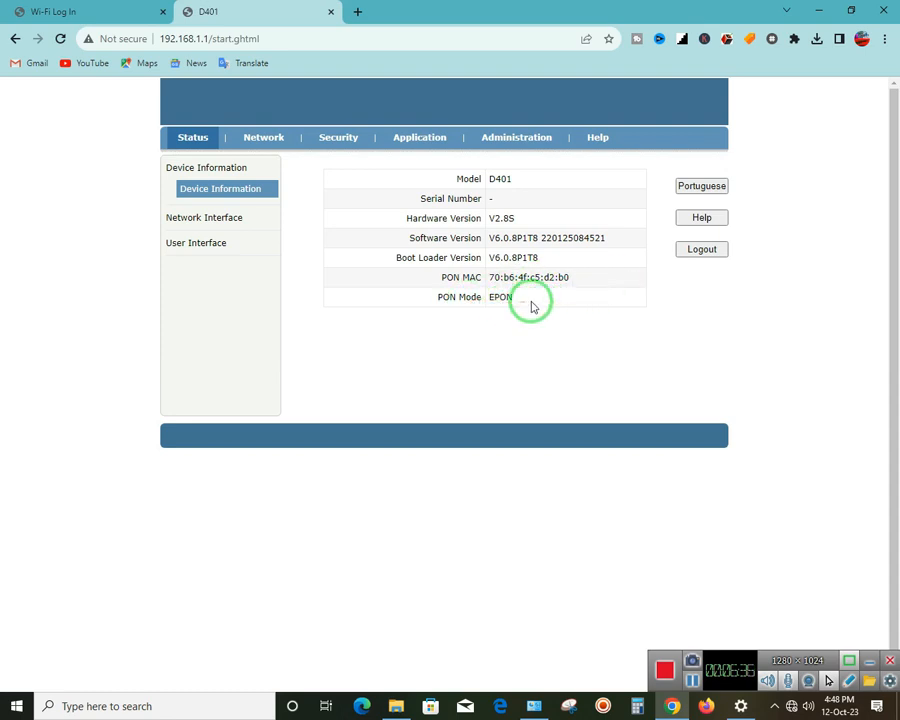
click(192, 218)
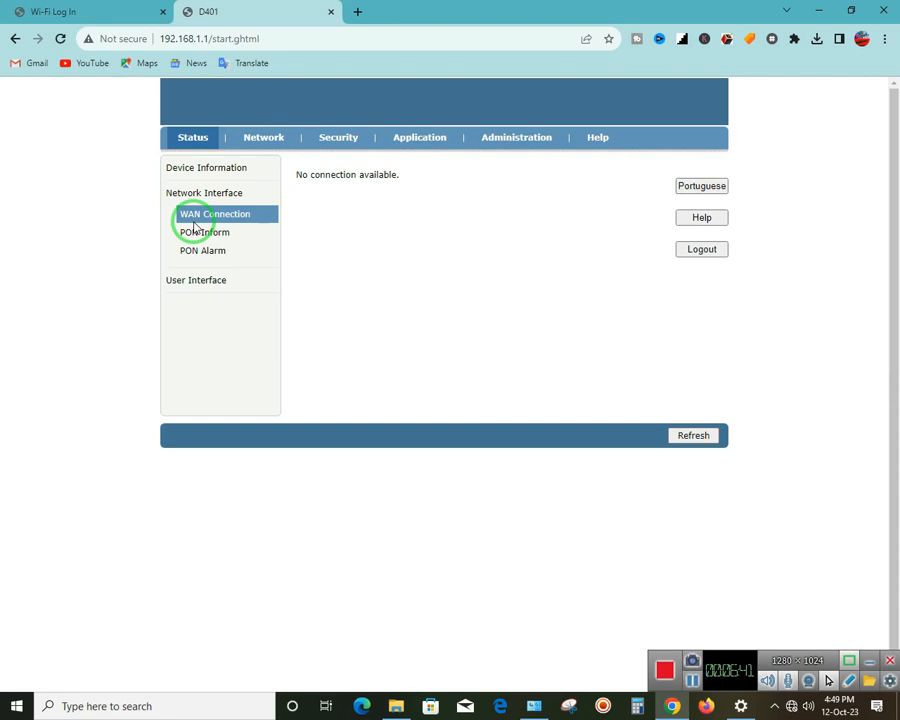
click(243, 242)
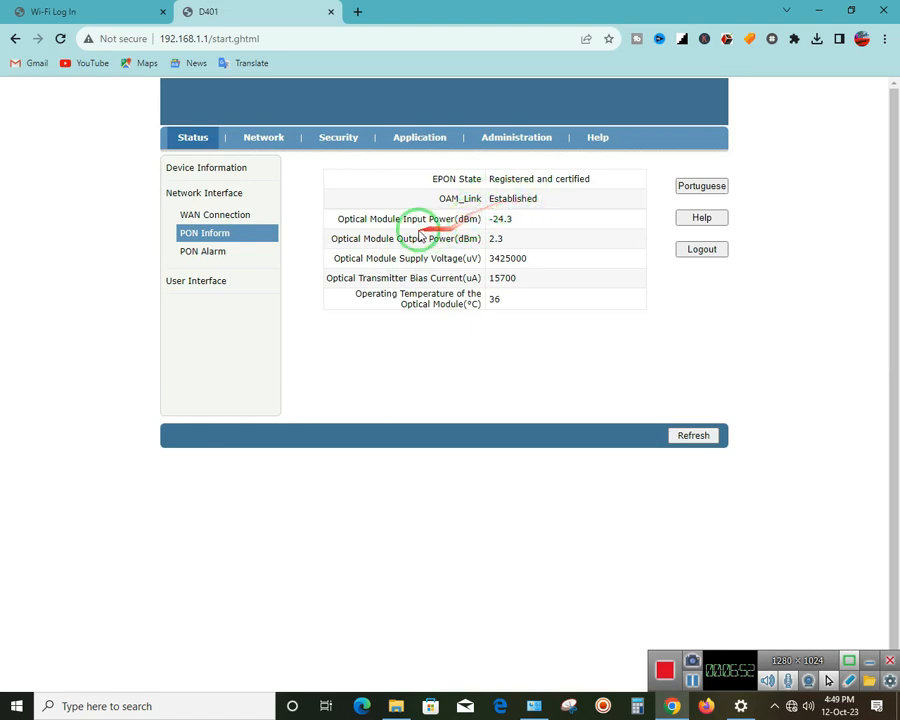
drag(341, 221, 461, 231)
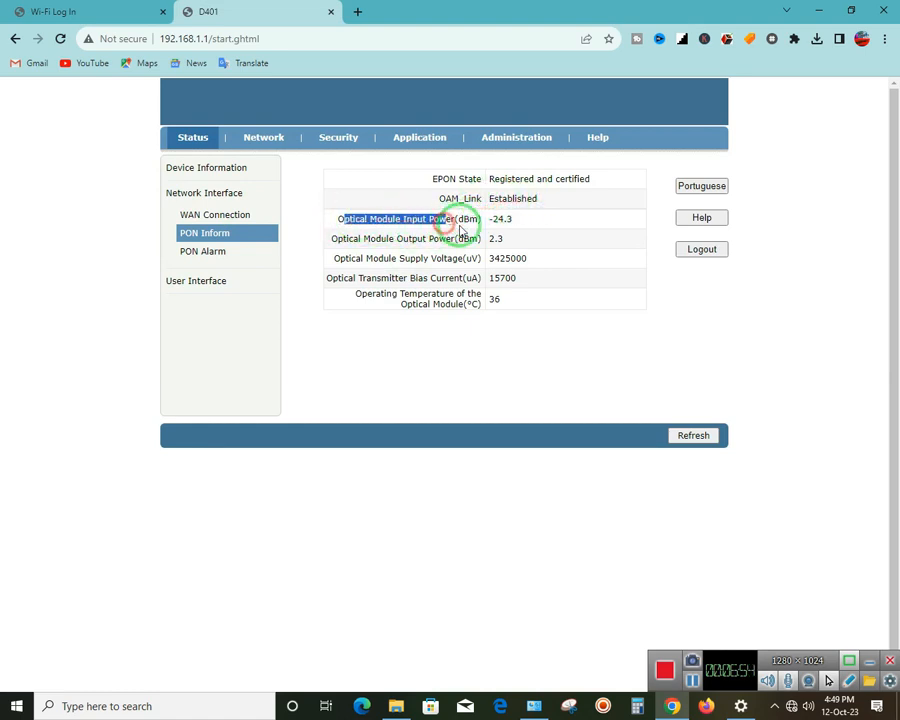
click(466, 218)
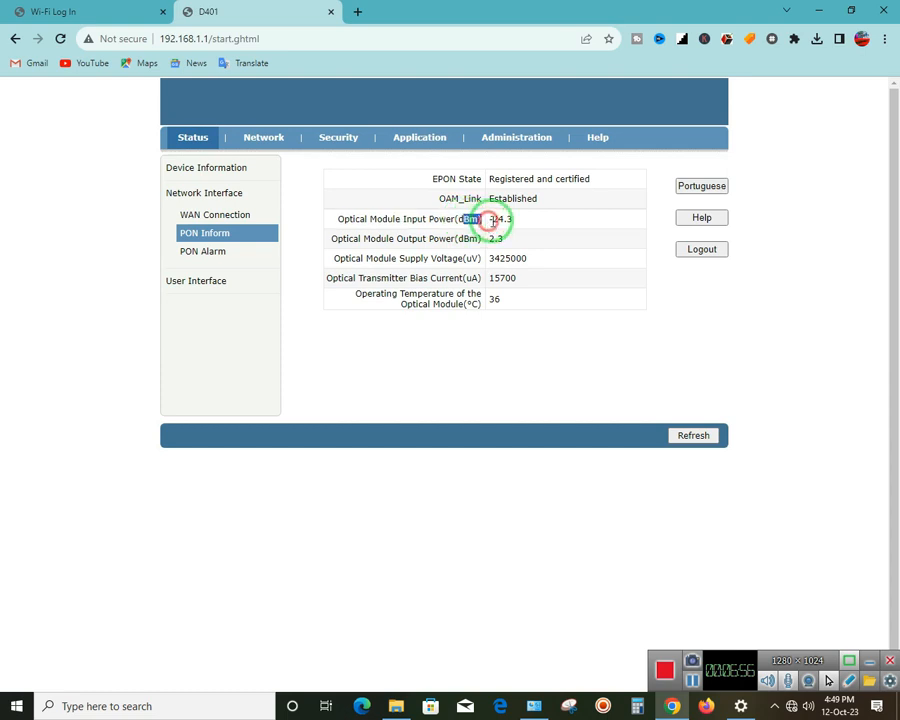
drag(376, 216, 463, 218)
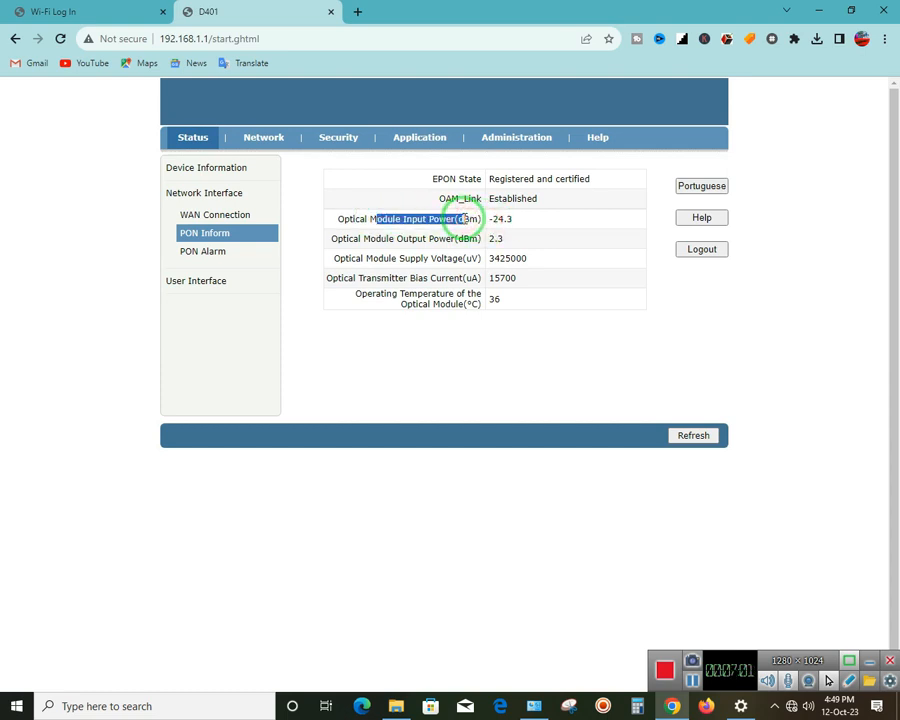
mouse_move(462, 219)
mouse_down()
mouse_move(480, 218)
mouse_move(468, 216)
mouse_up()
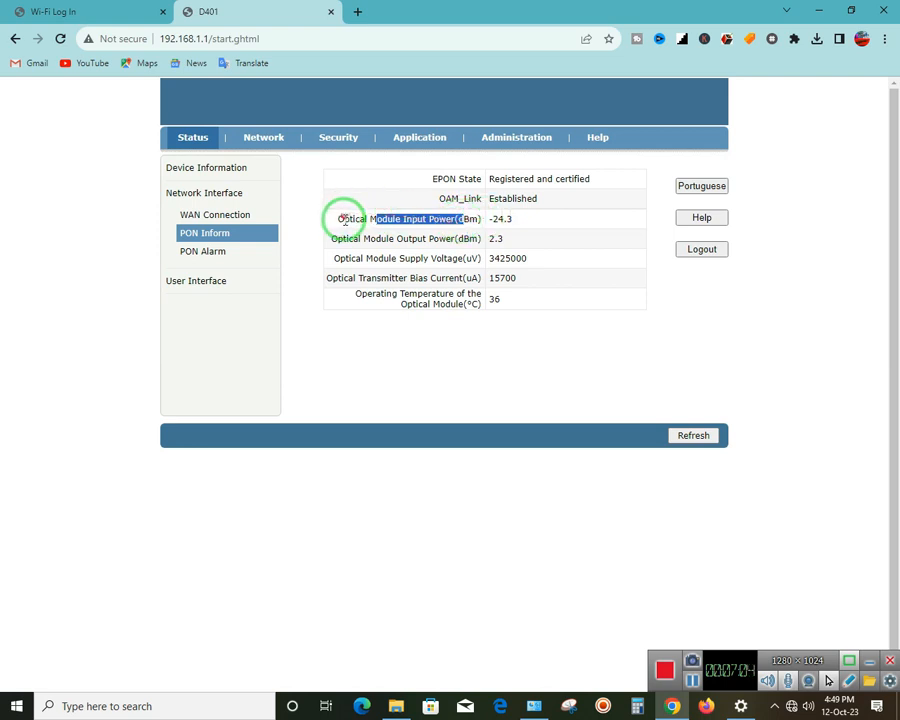
drag(348, 217, 536, 222)
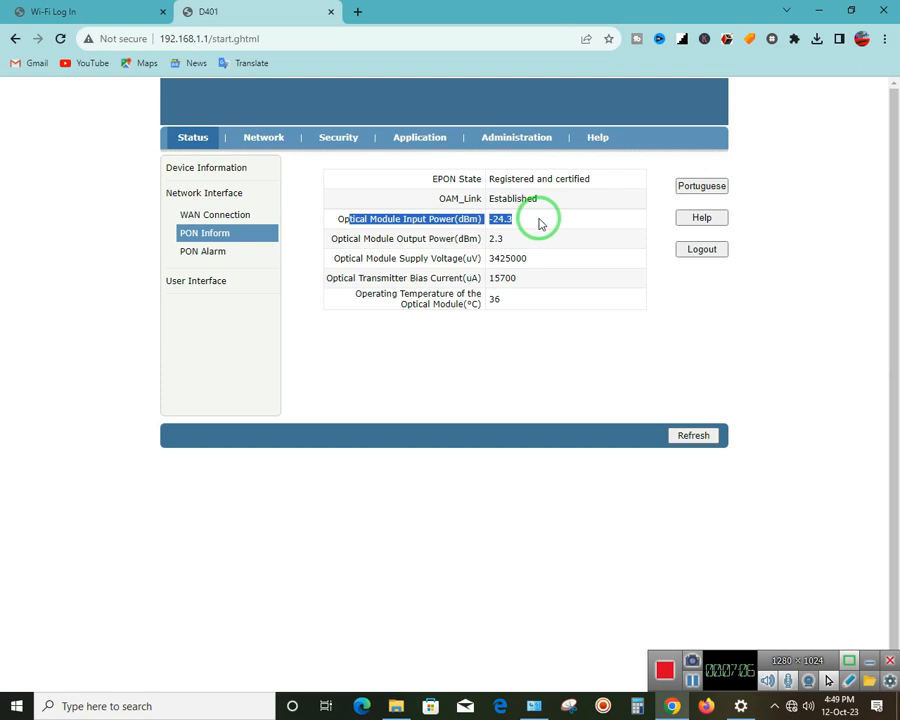
click(518, 223)
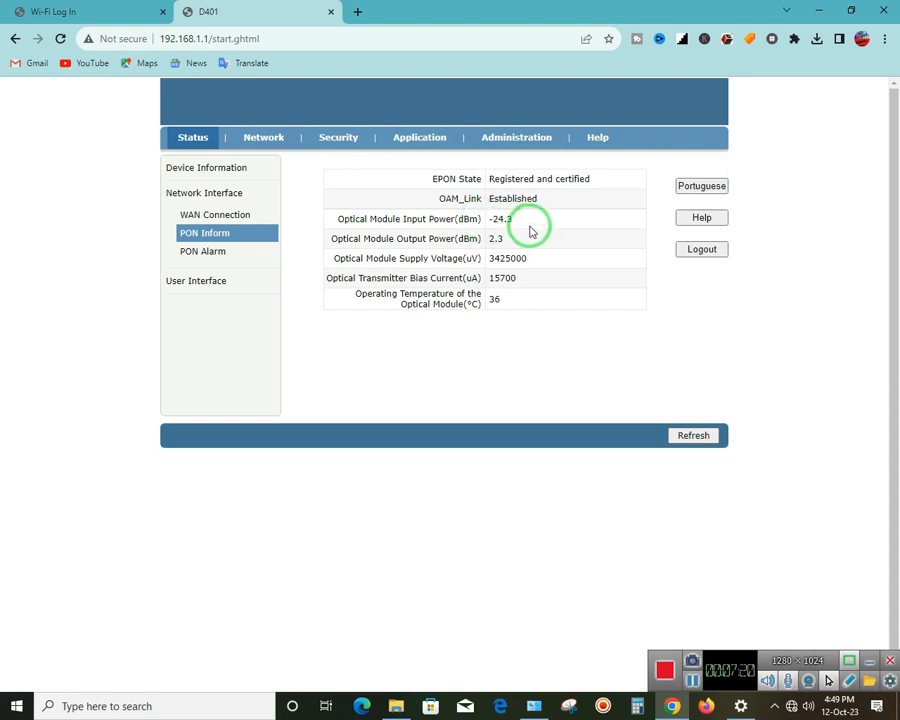
drag(520, 219, 444, 217)
click(362, 217)
drag(336, 222, 378, 217)
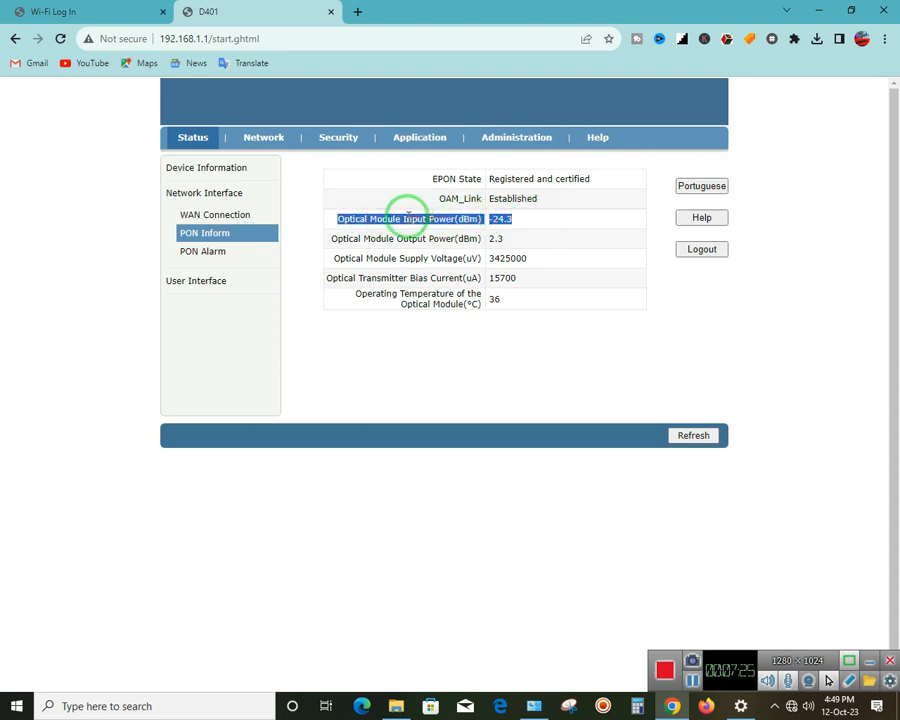
click(513, 220)
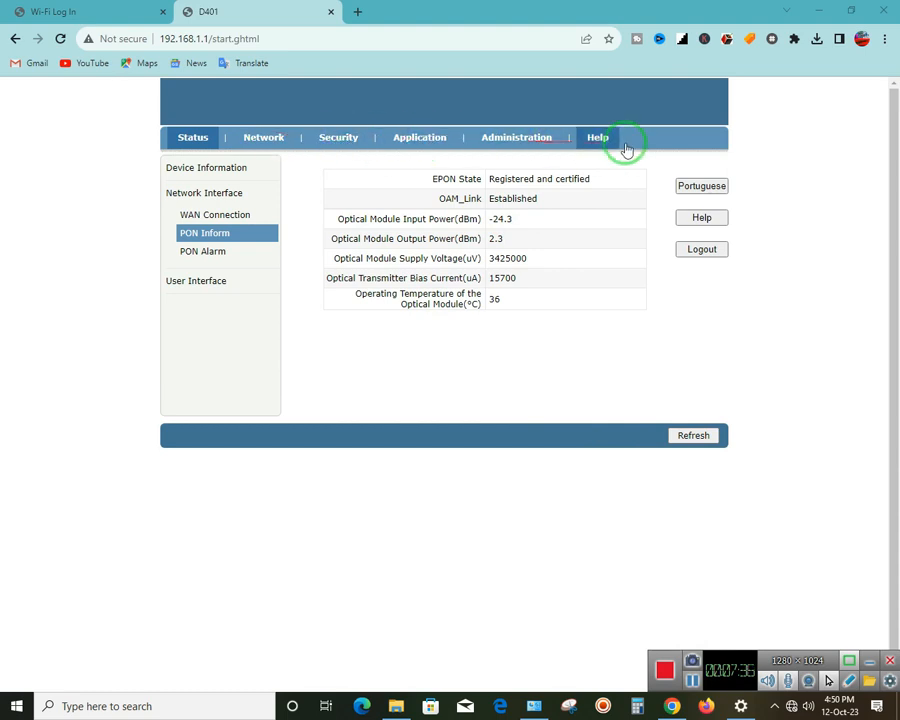
Browse the DHCP server, MAC filter, DNS service and user management pages, then return to Status Device Information
click(283, 145)
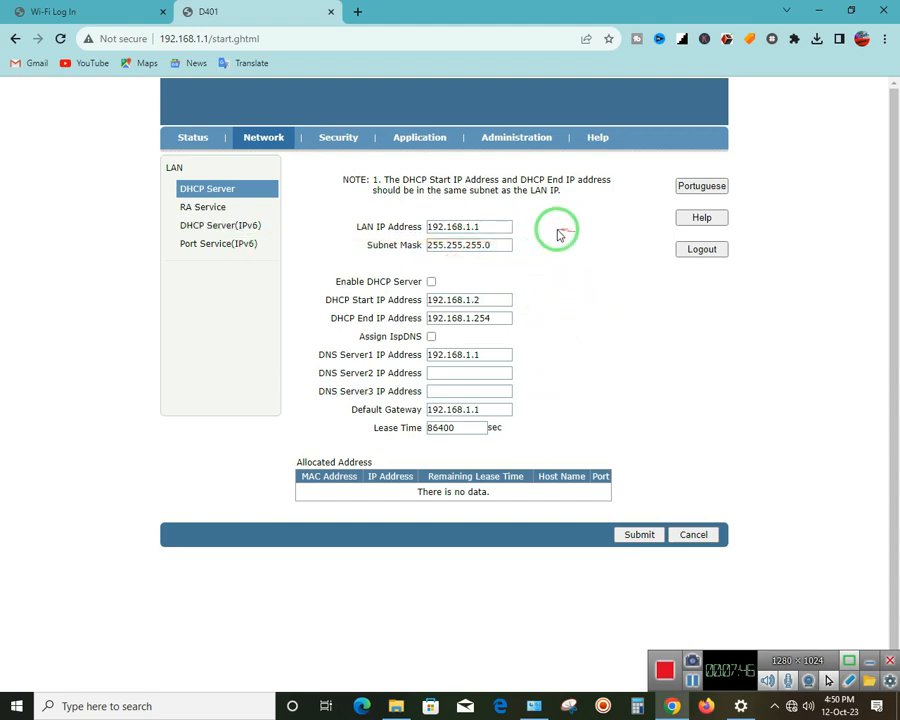
click(355, 145)
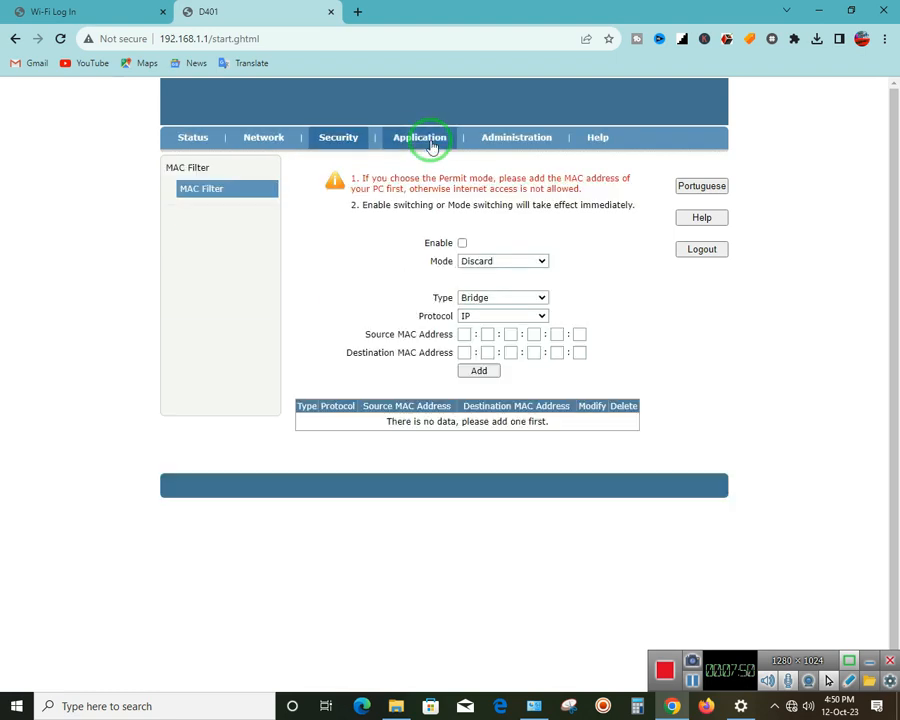
click(431, 146)
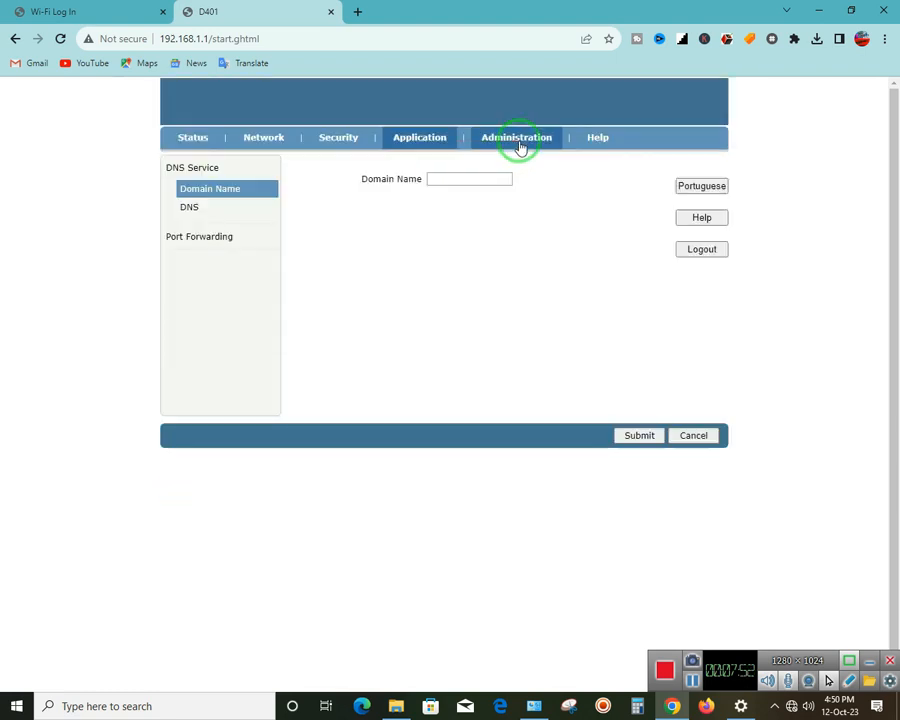
click(520, 146)
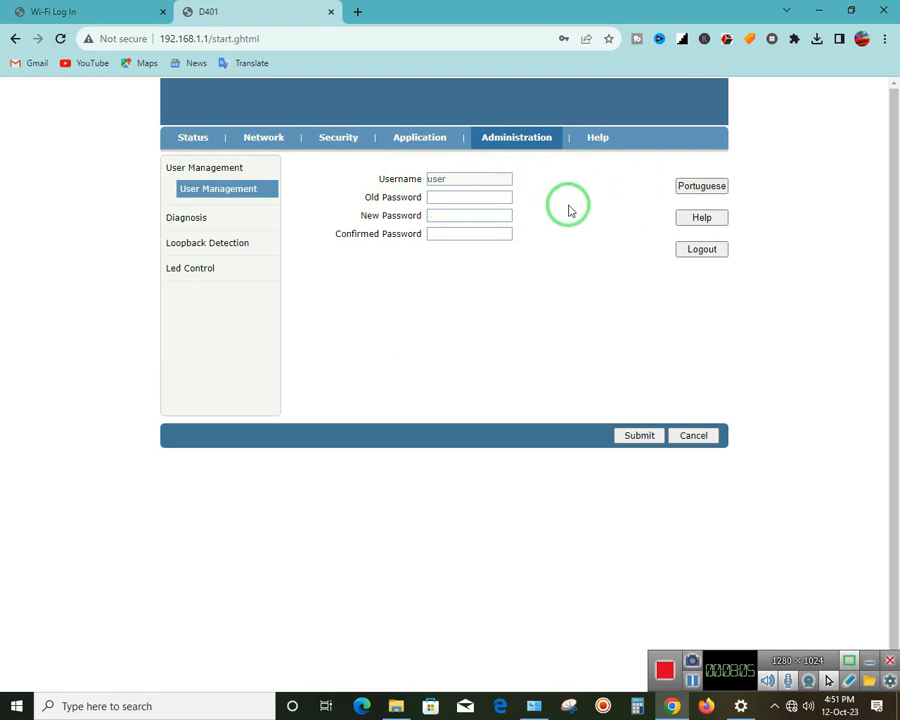
click(193, 138)
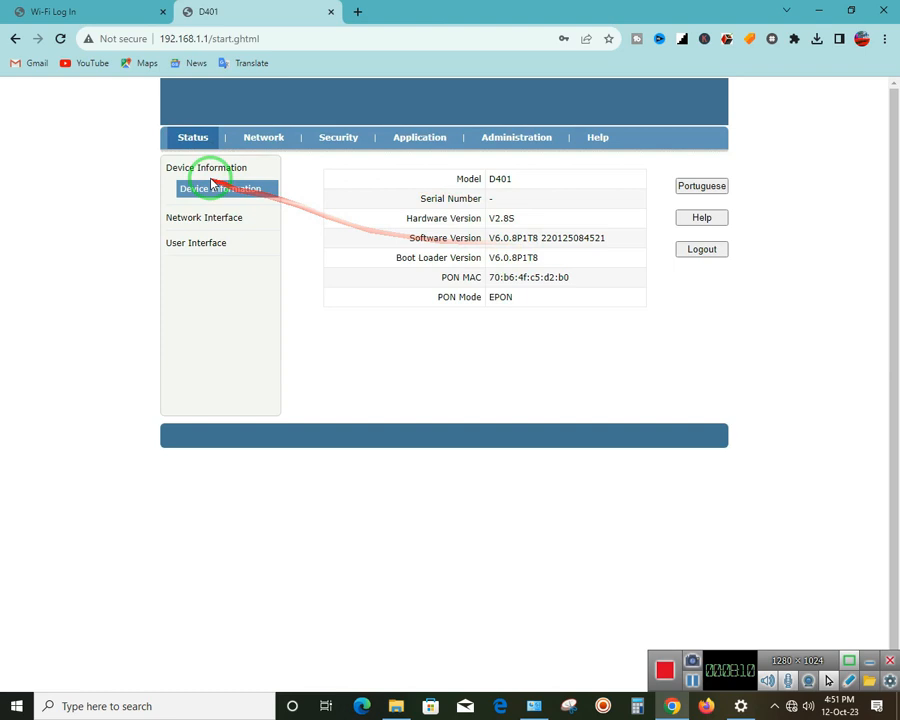
Open the PON Inform page under Network Interface and select the -24.3 input power reading
click(210, 218)
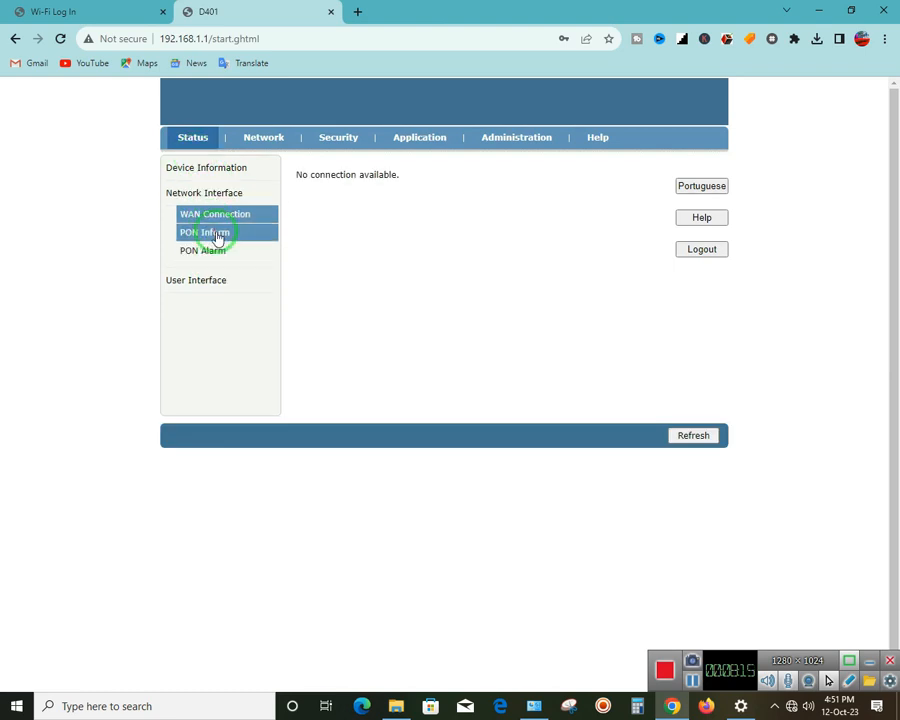
click(216, 236)
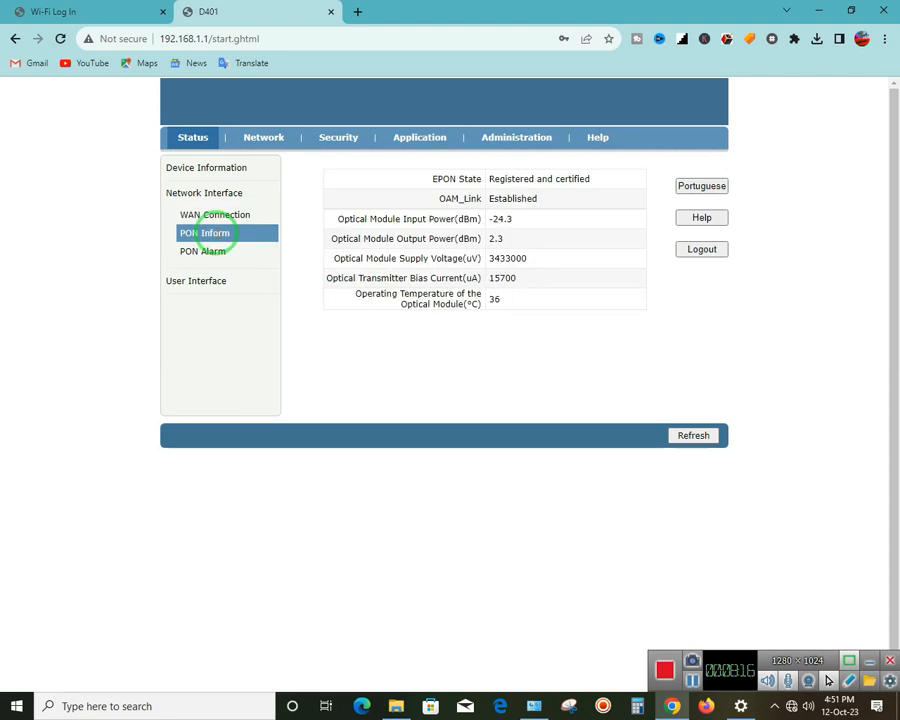
drag(532, 225, 422, 218)
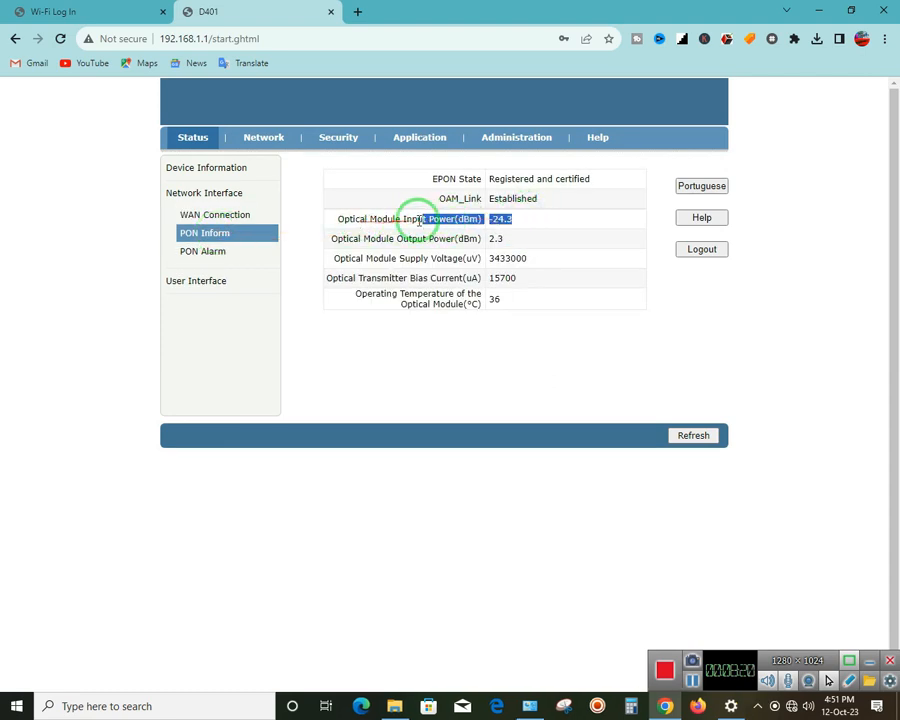
click(538, 221)
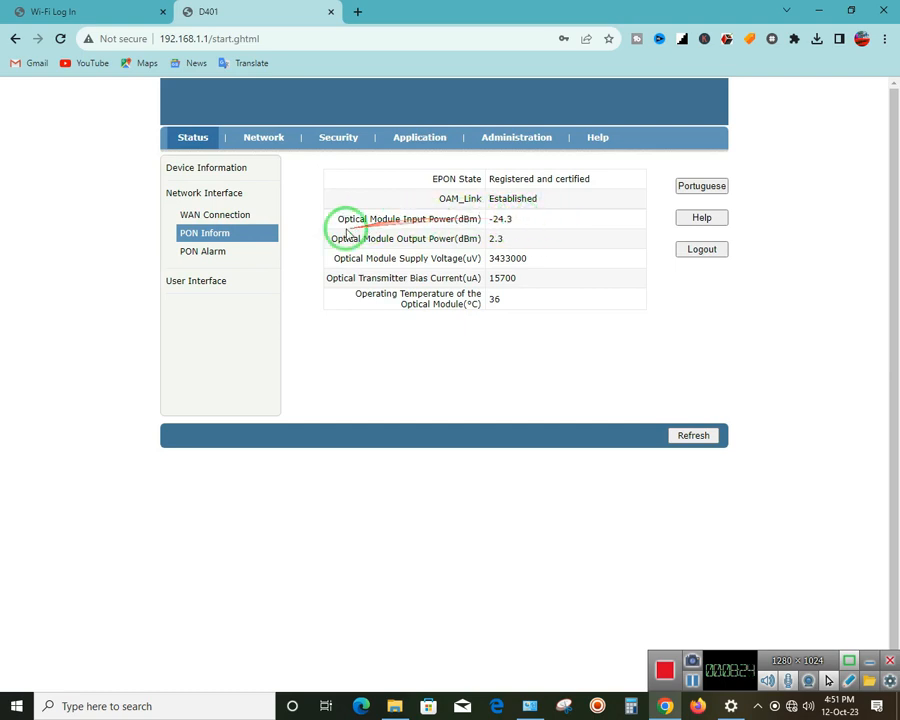
Reselect the Optical Module Input Power label with its -24.3 dBm value
drag(392, 229, 474, 220)
drag(394, 219, 495, 220)
click(535, 223)
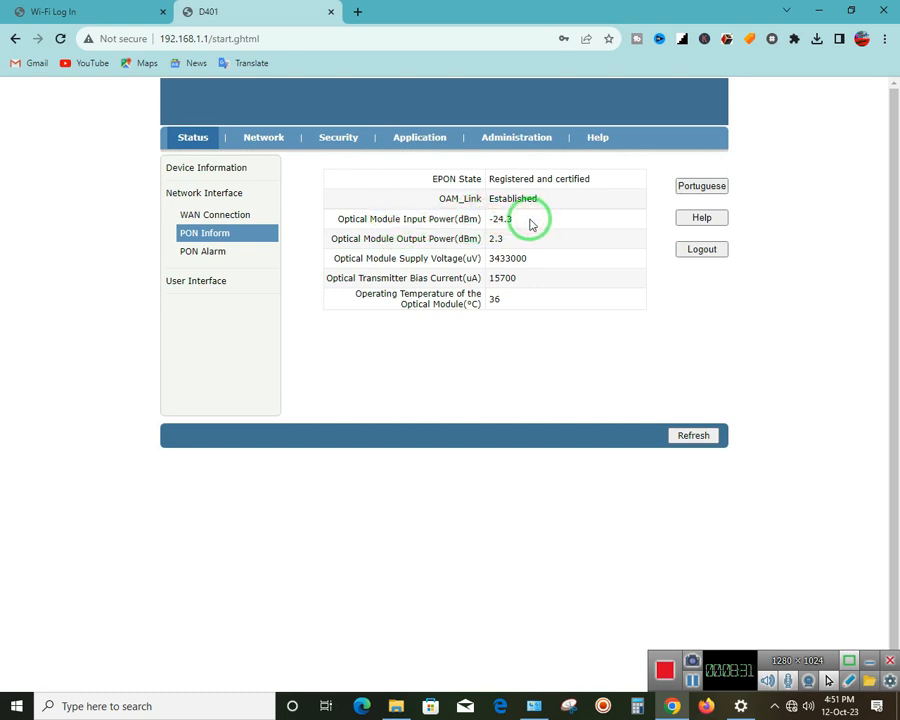
drag(530, 220, 429, 222)
click(403, 223)
click(360, 226)
click(375, 220)
click(456, 219)
click(528, 219)
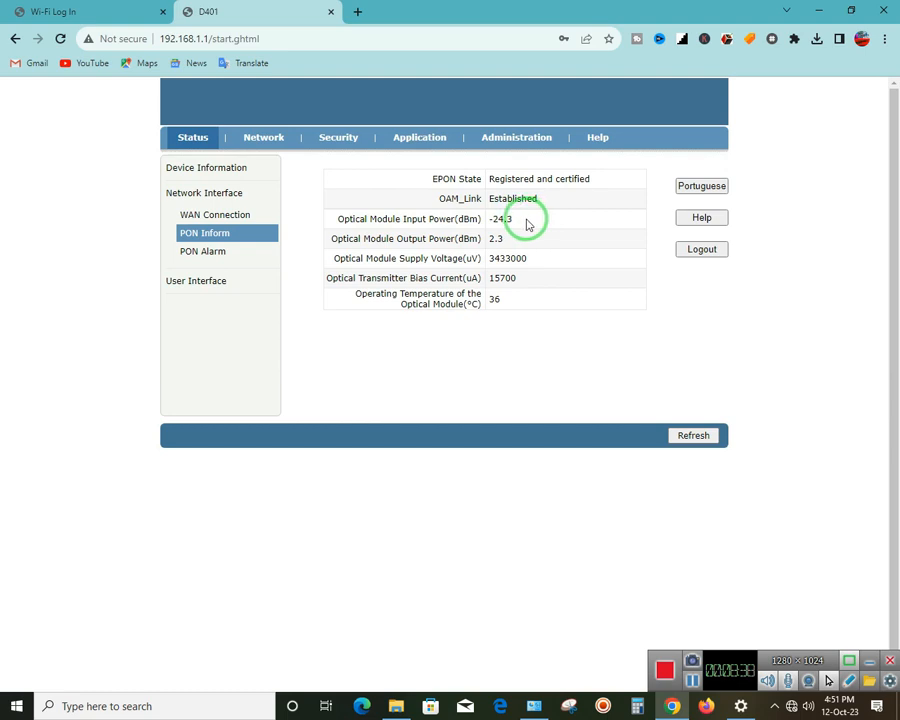
Highlight the whole Optical Module Input Power row to point out -24.3 dBm
drag(538, 222, 462, 217)
click(541, 219)
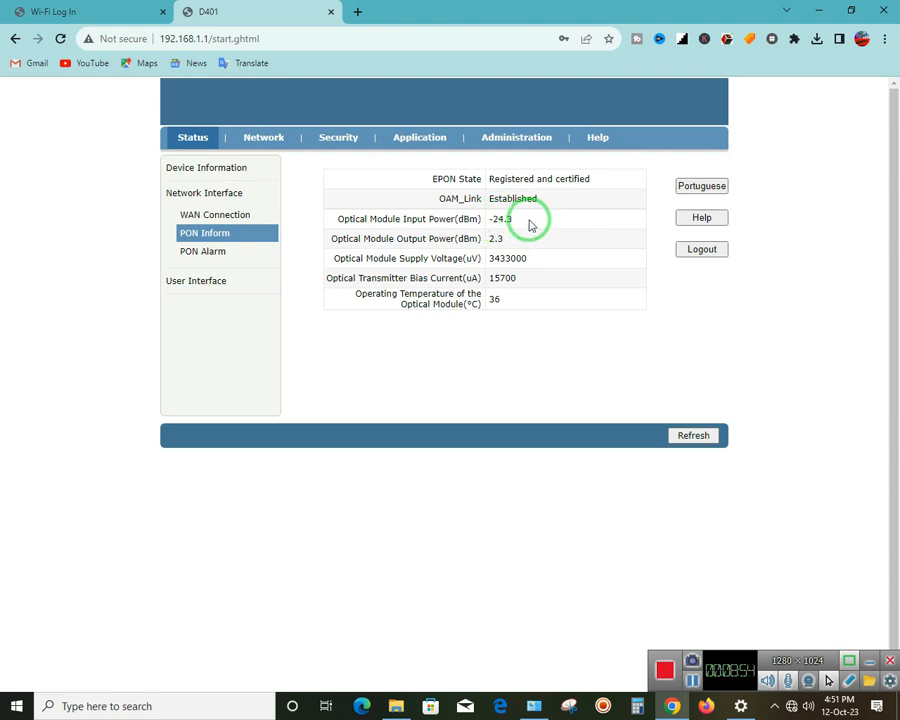
drag(520, 222, 541, 222)
click(356, 219)
drag(356, 219, 588, 224)
click(591, 224)
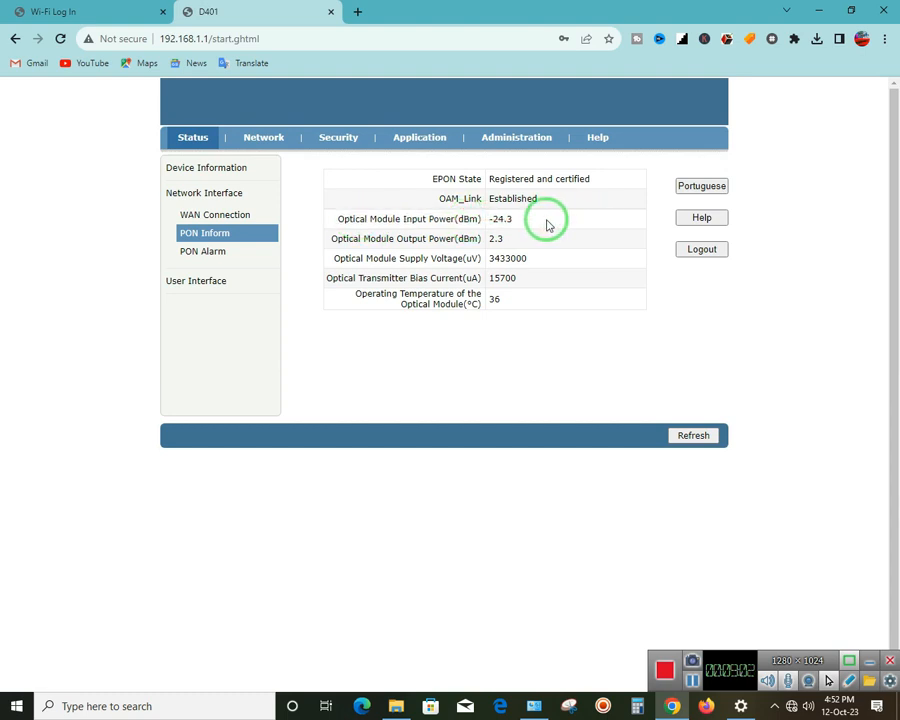
click(398, 219)
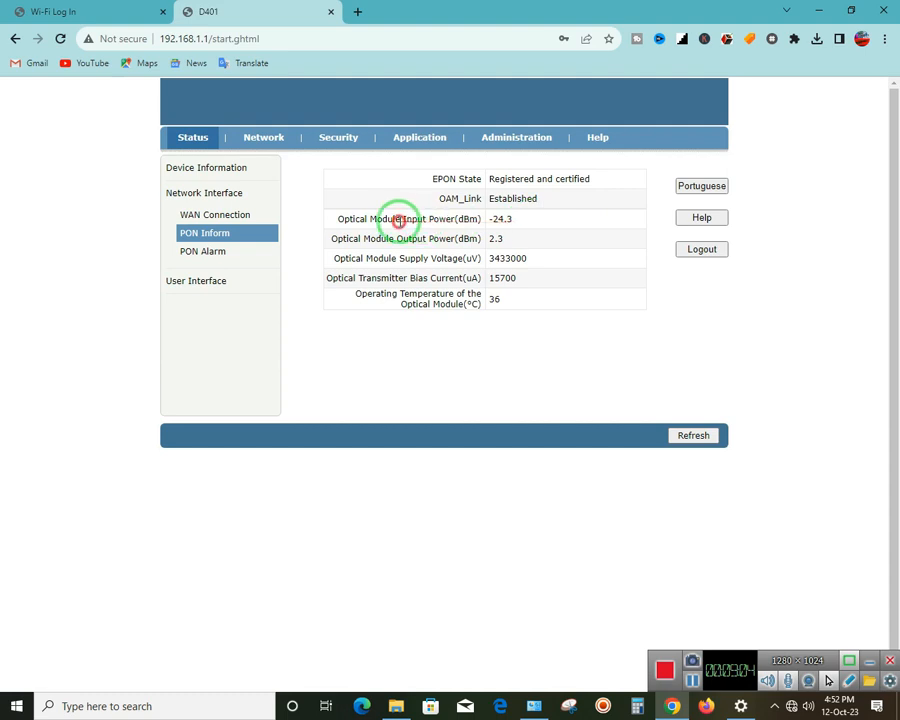
drag(393, 219, 604, 222)
click(604, 222)
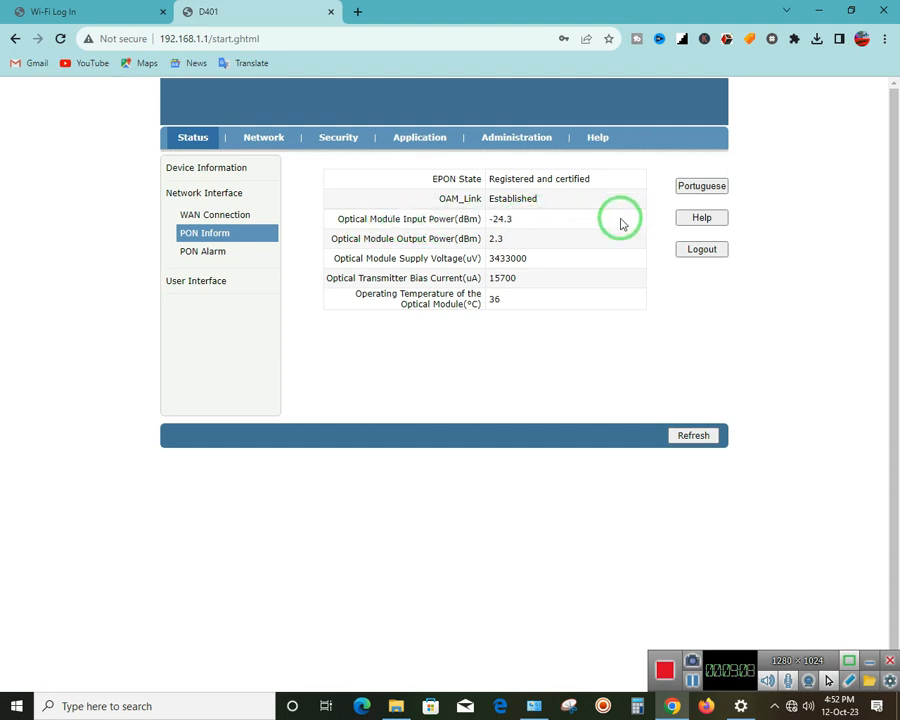
click(693, 682)
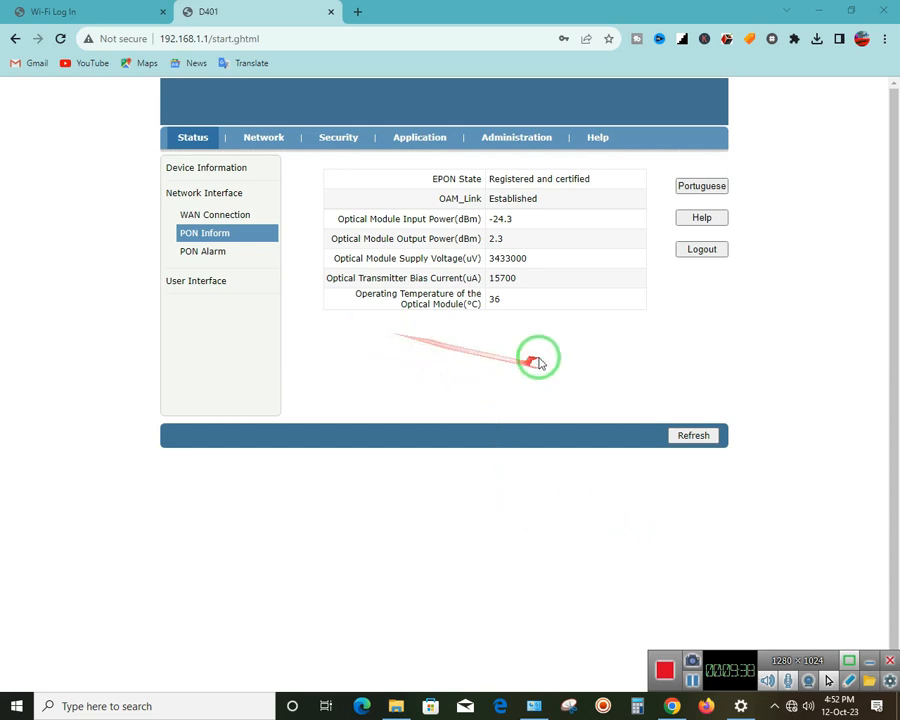
drag(505, 300, 318, 222)
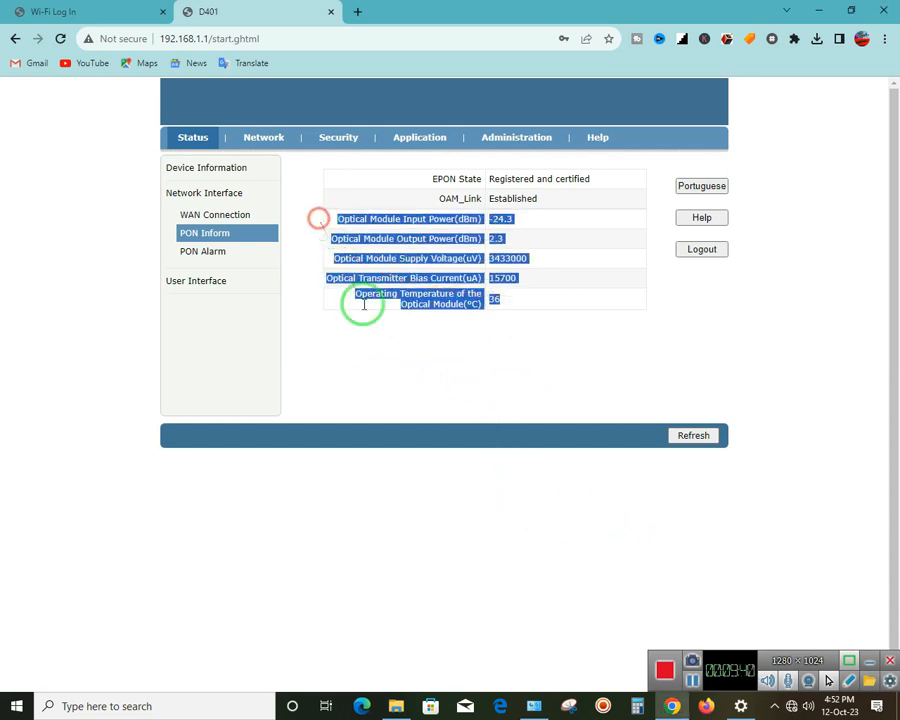
click(394, 374)
drag(365, 216, 582, 217)
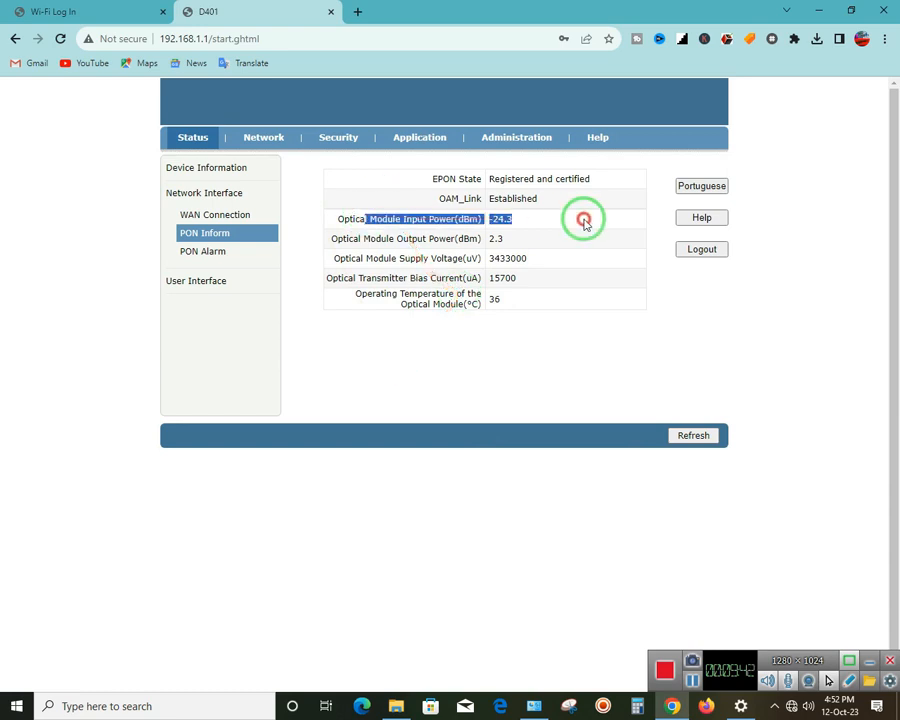
click(542, 391)
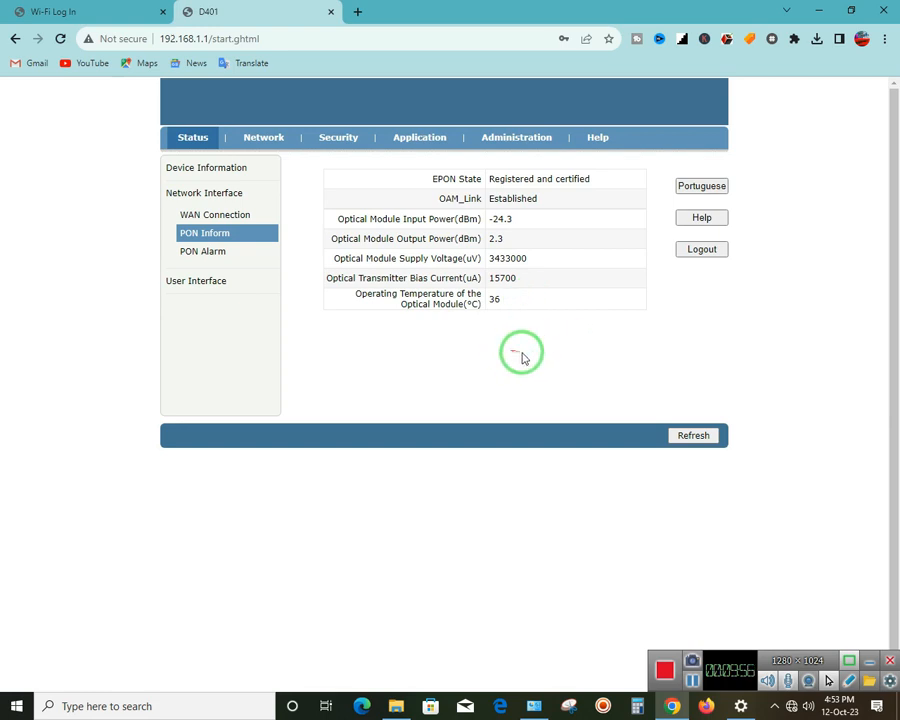
drag(513, 219, 464, 220)
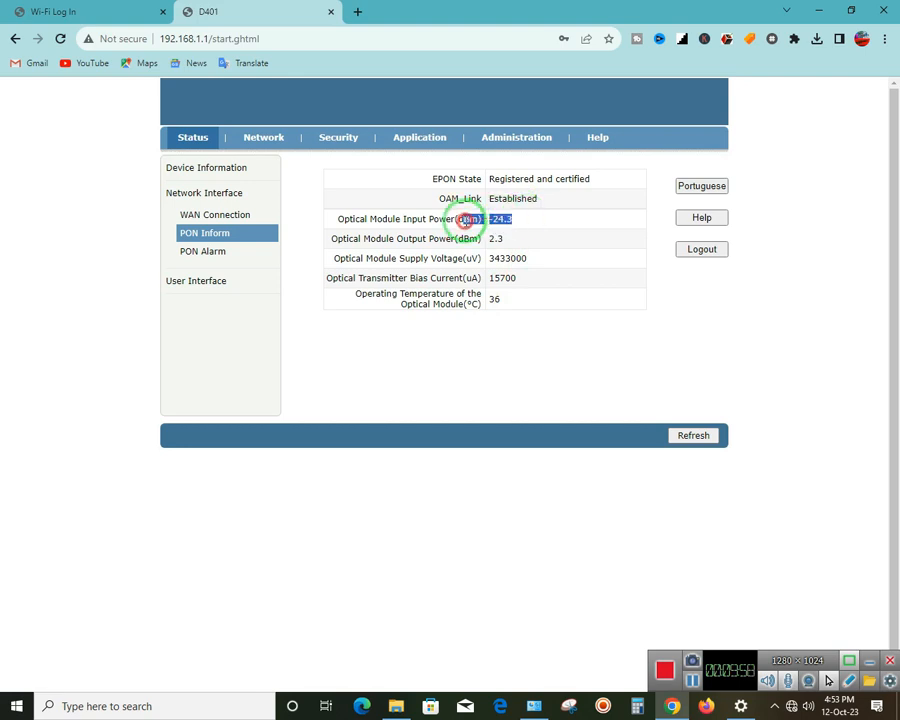
drag(521, 224, 467, 218)
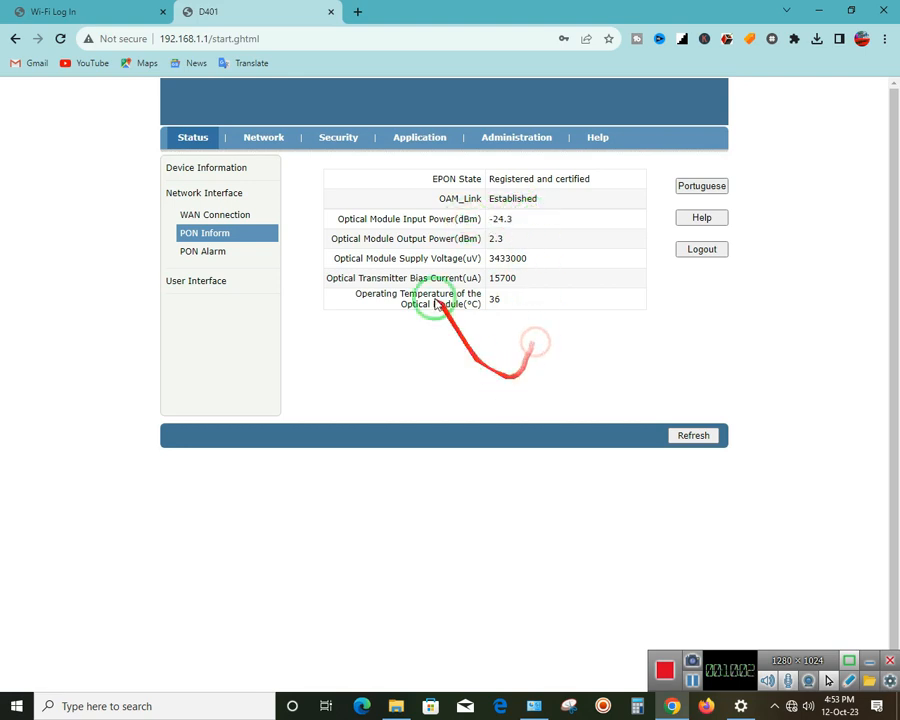
drag(376, 221, 556, 223)
click(557, 234)
drag(362, 216, 550, 218)
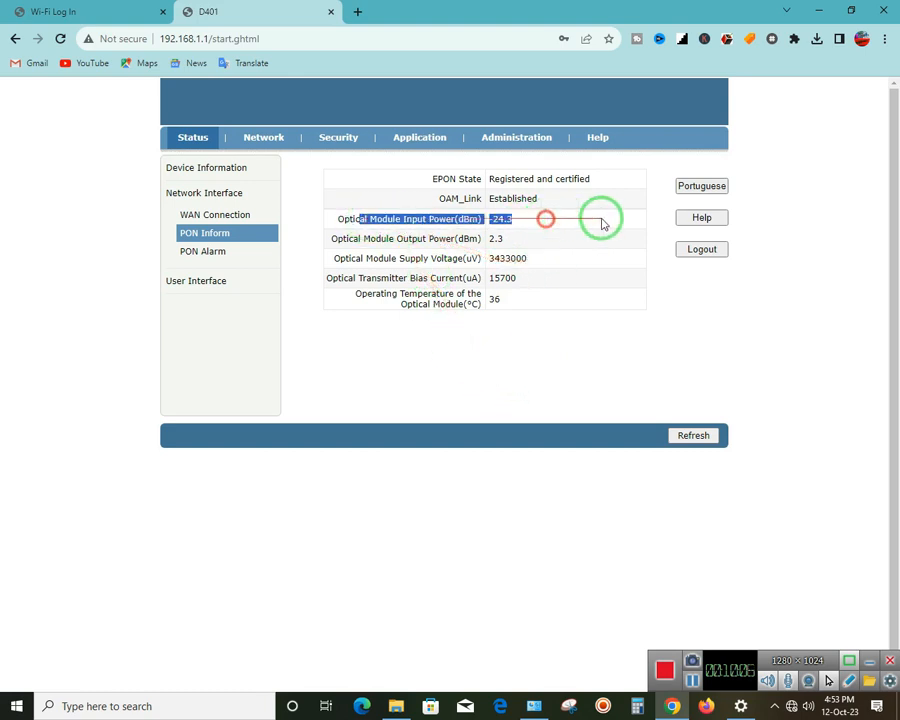
click(610, 362)
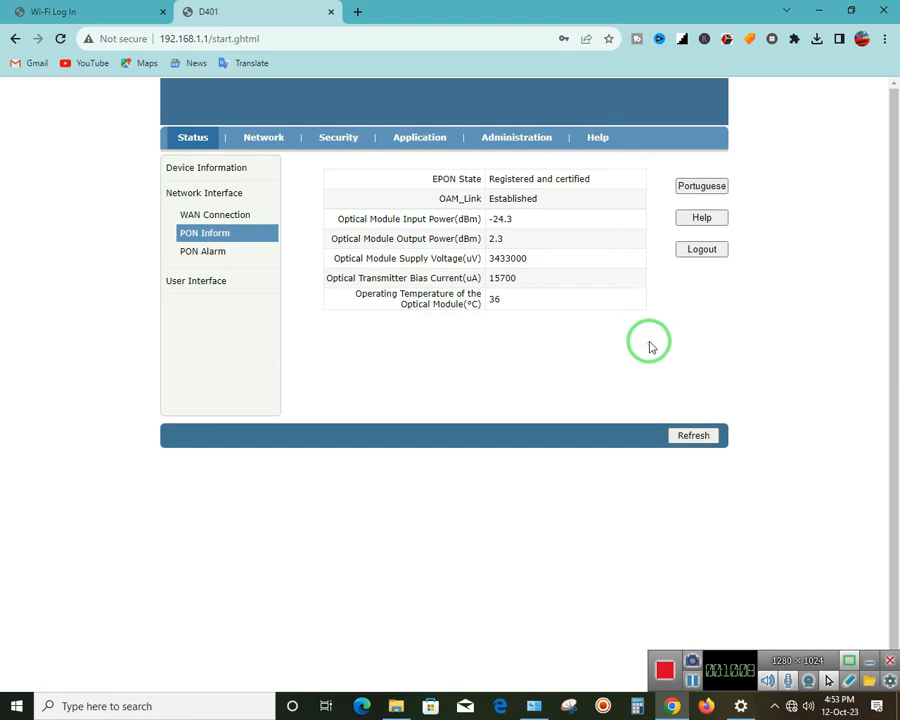